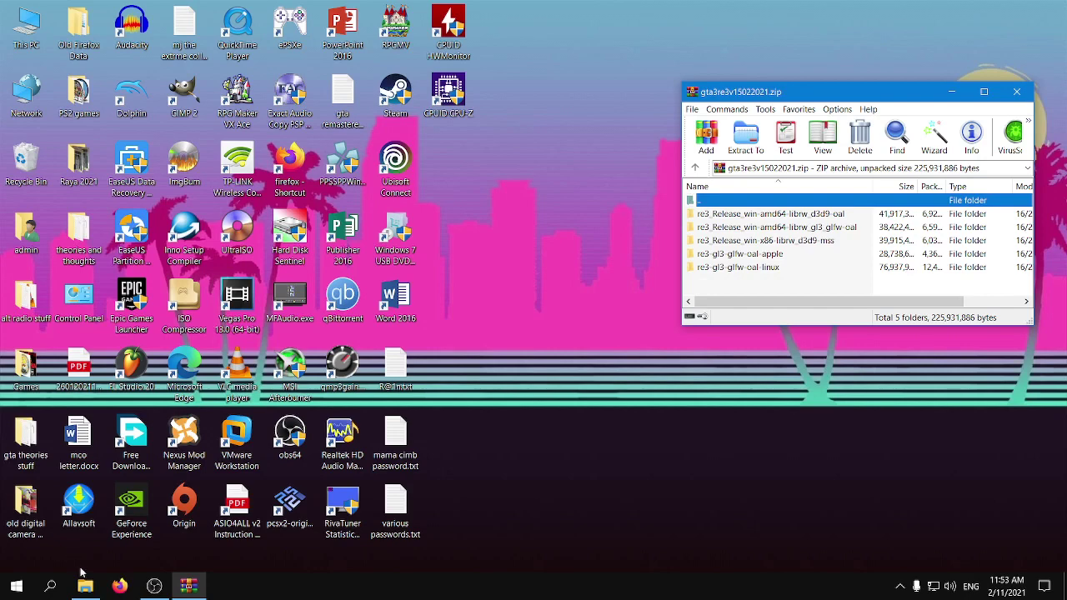
Run gta3.exe from the GTA 3 folder and start a game to try the original version on the Callahan Bridge.
click(85, 586)
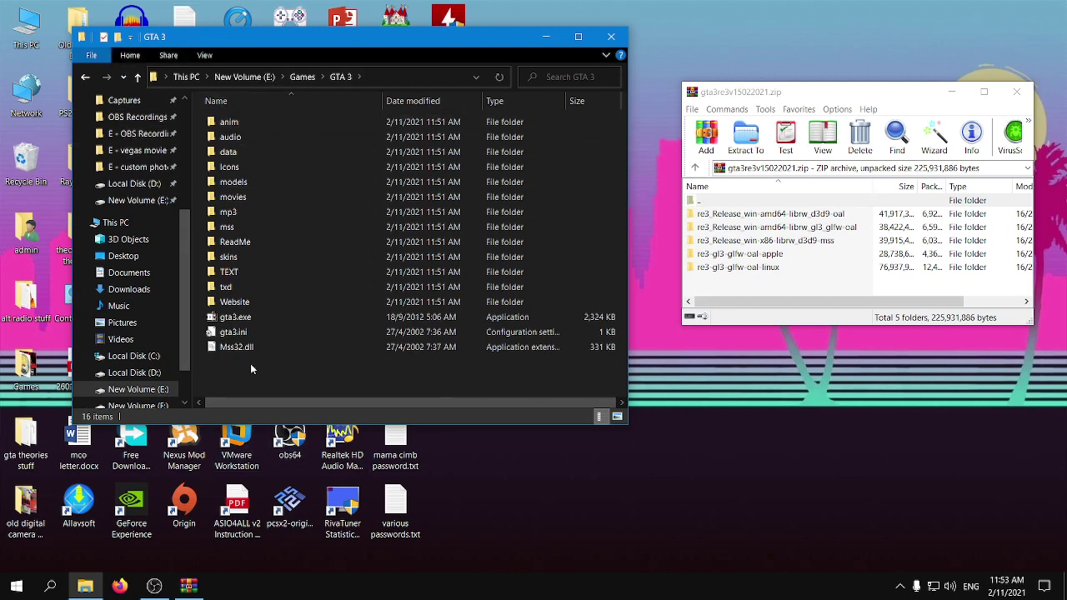
double_click(238, 318)
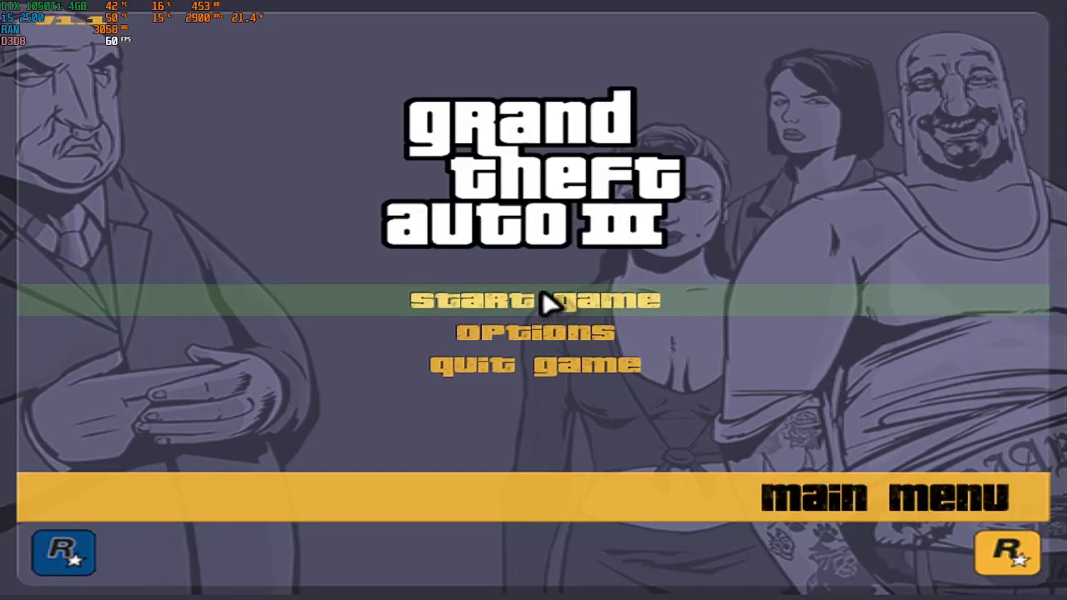
click(542, 296)
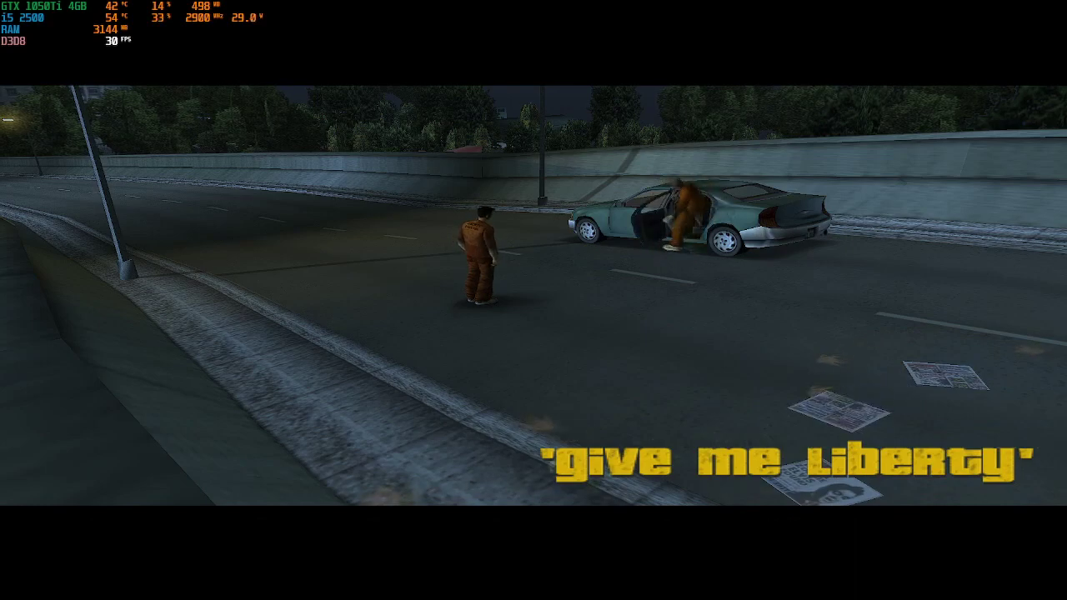
key(w)
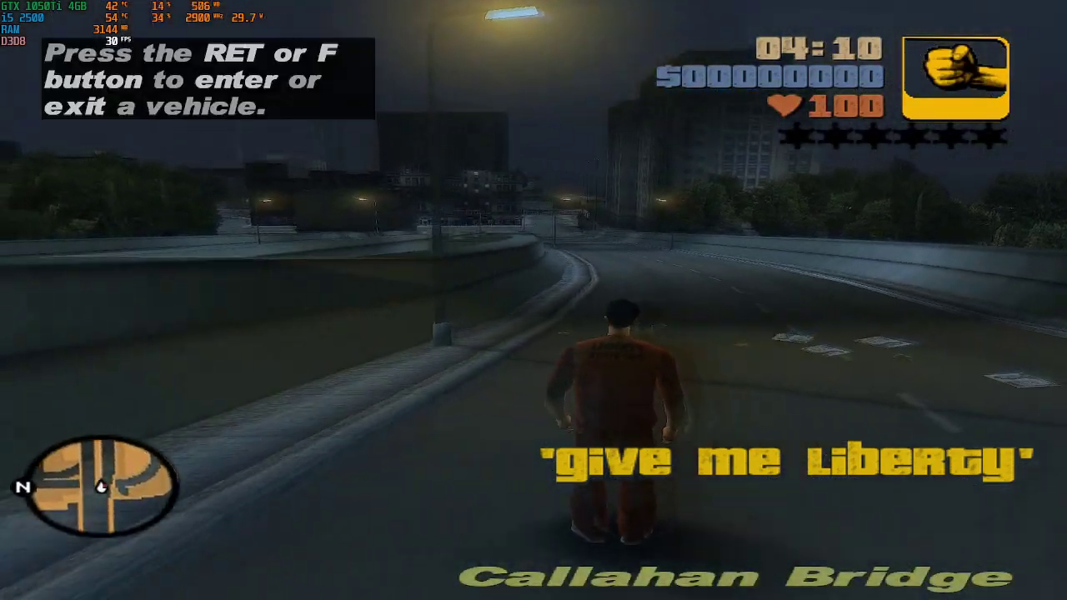
key(w)
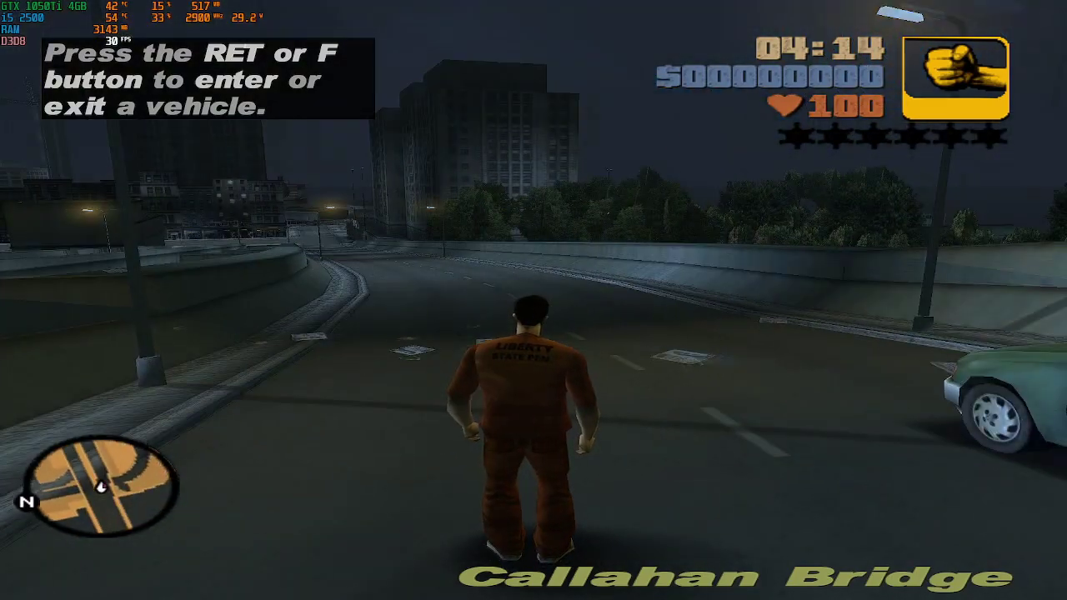
key(w)
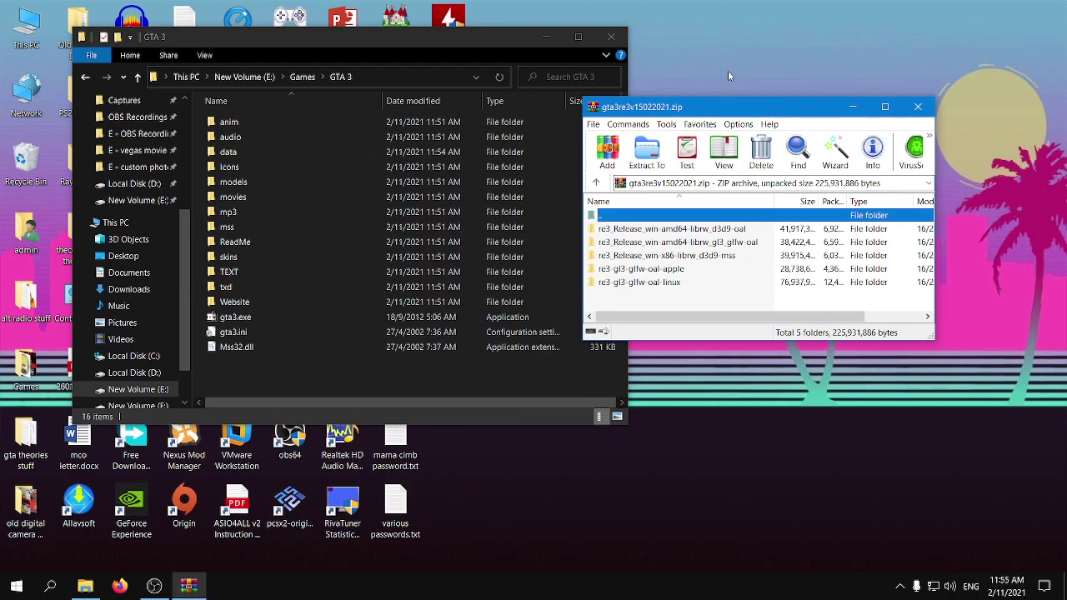
Place the gta3re3v15022021.zip archive window beside the GTA 3 folder and open its re3_Release_win-x86-librw_d3d9-mss folder.
drag(703, 115, 771, 108)
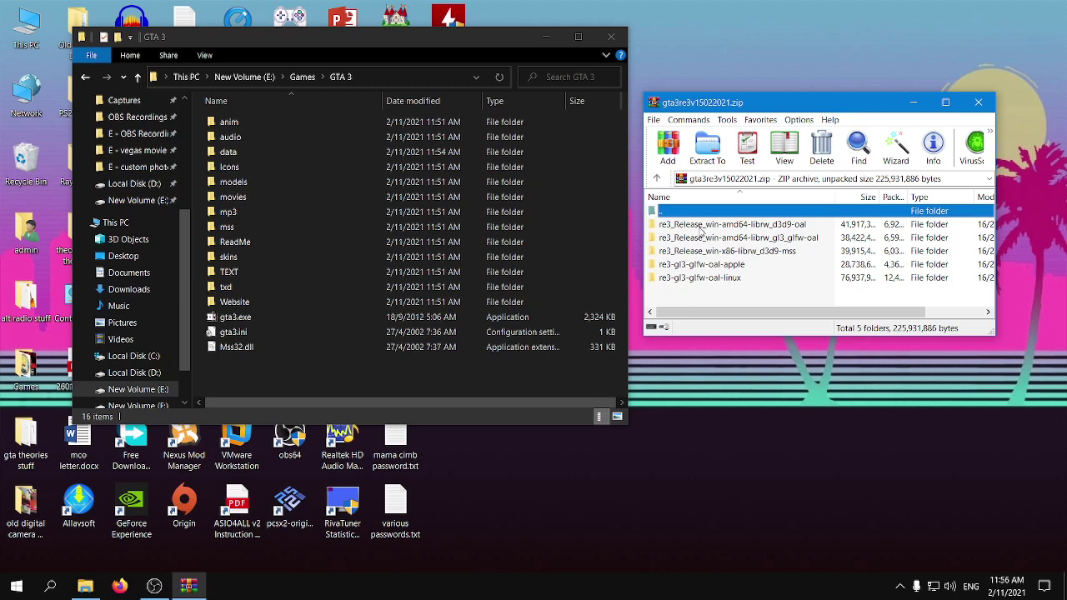
click(745, 279)
click(742, 292)
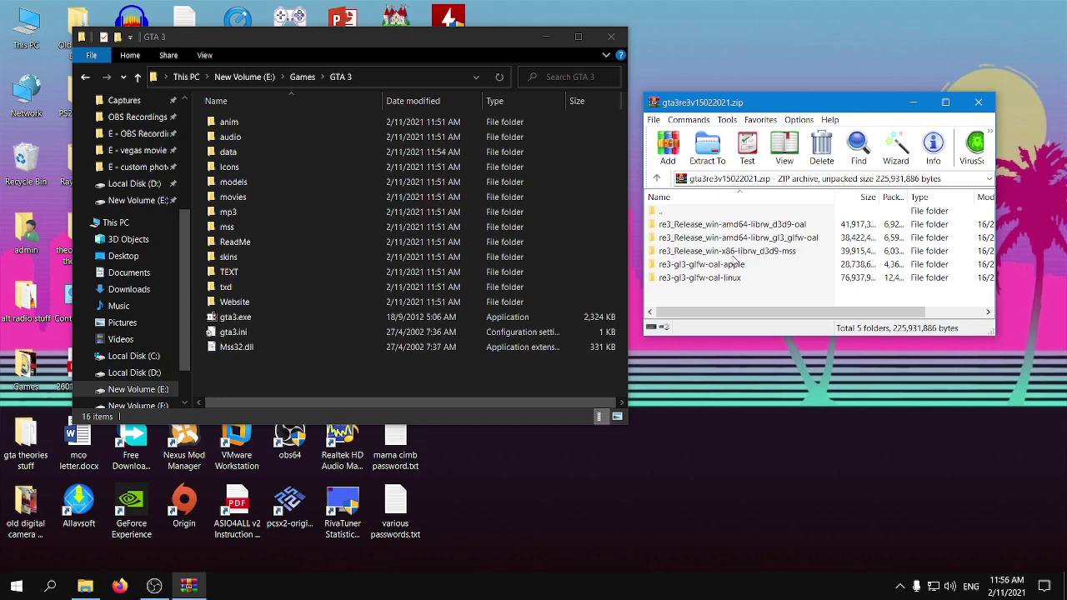
double_click(802, 252)
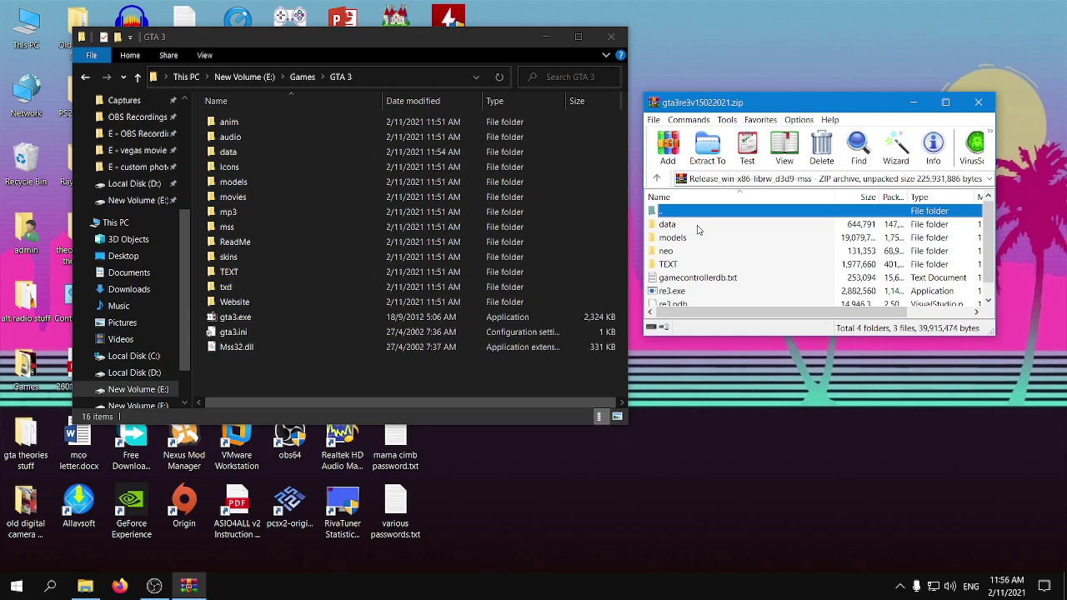
Extract everything from data through re3.pdb in the archive folder into the GTA 3 folder, replacing files with the same names.
scroll(689, 282, down, 1)
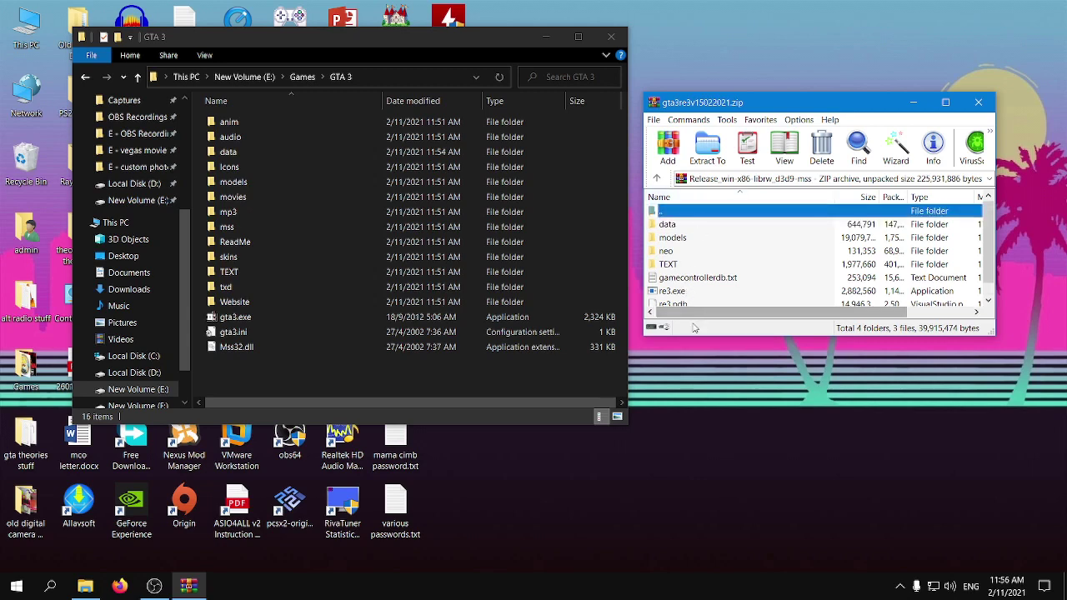
scroll(690, 213, up, 1)
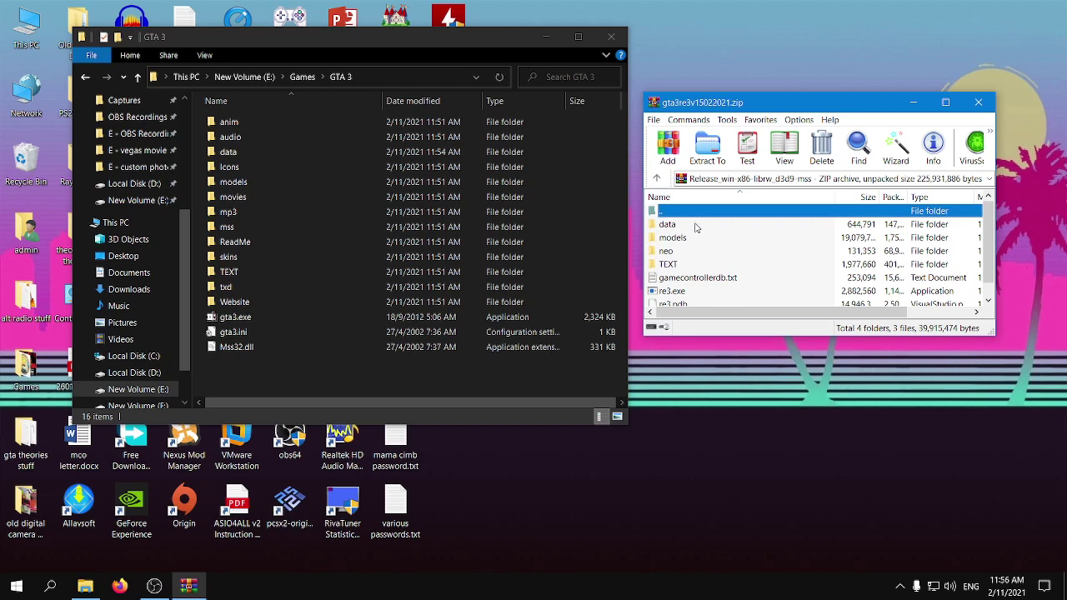
click(696, 225)
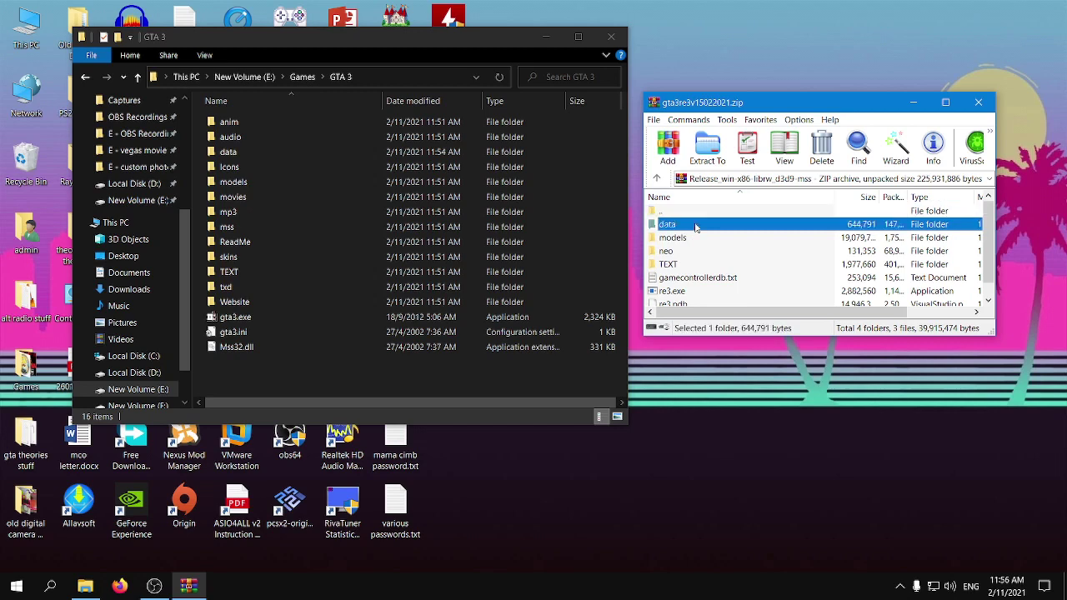
scroll(696, 228, down, 1)
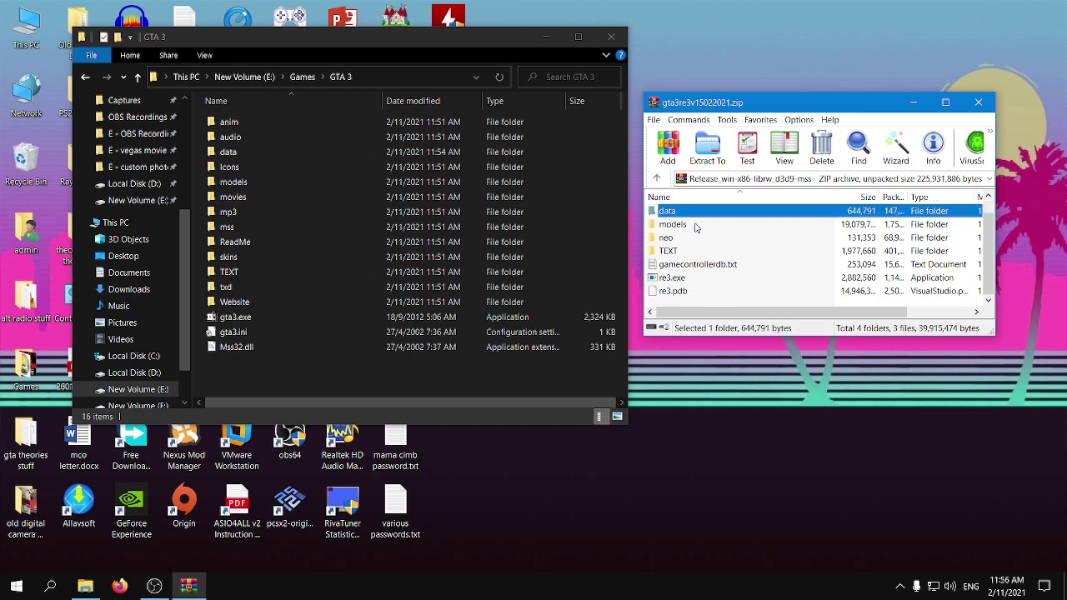
shift+click(676, 291)
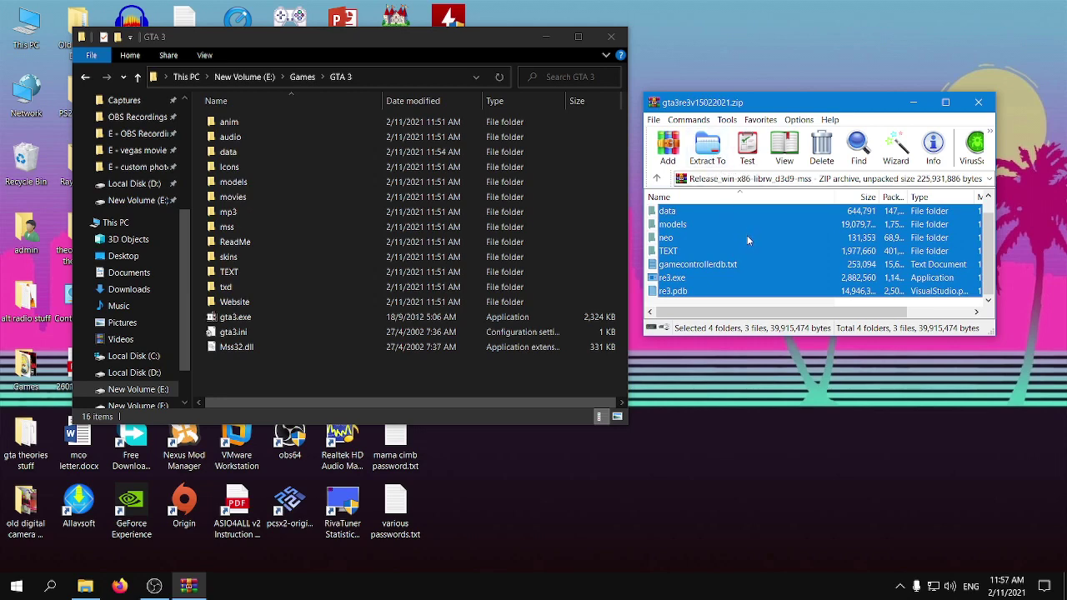
drag(747, 235, 308, 375)
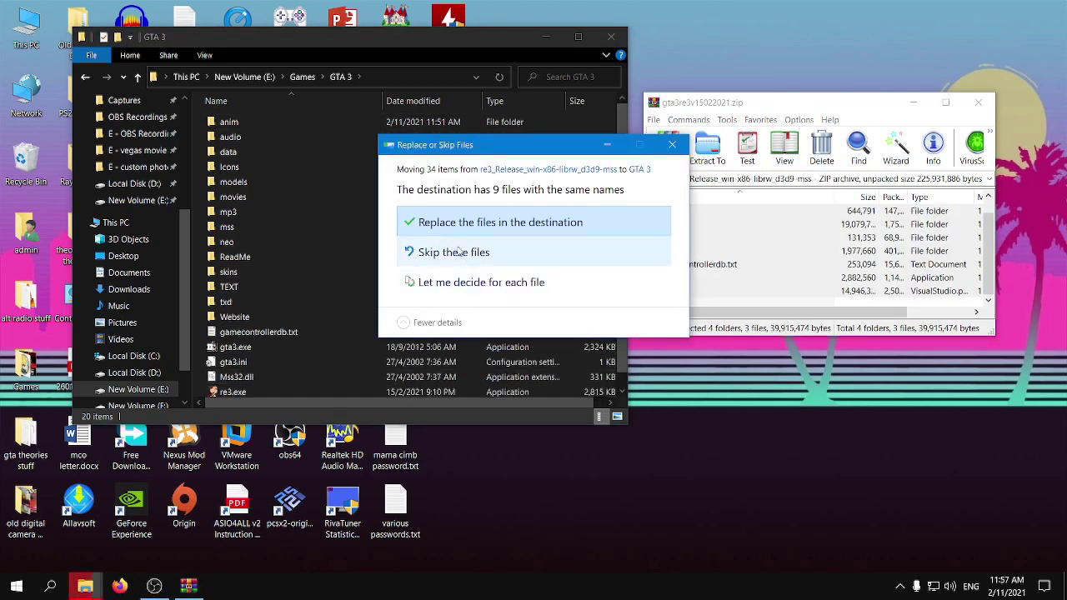
click(598, 225)
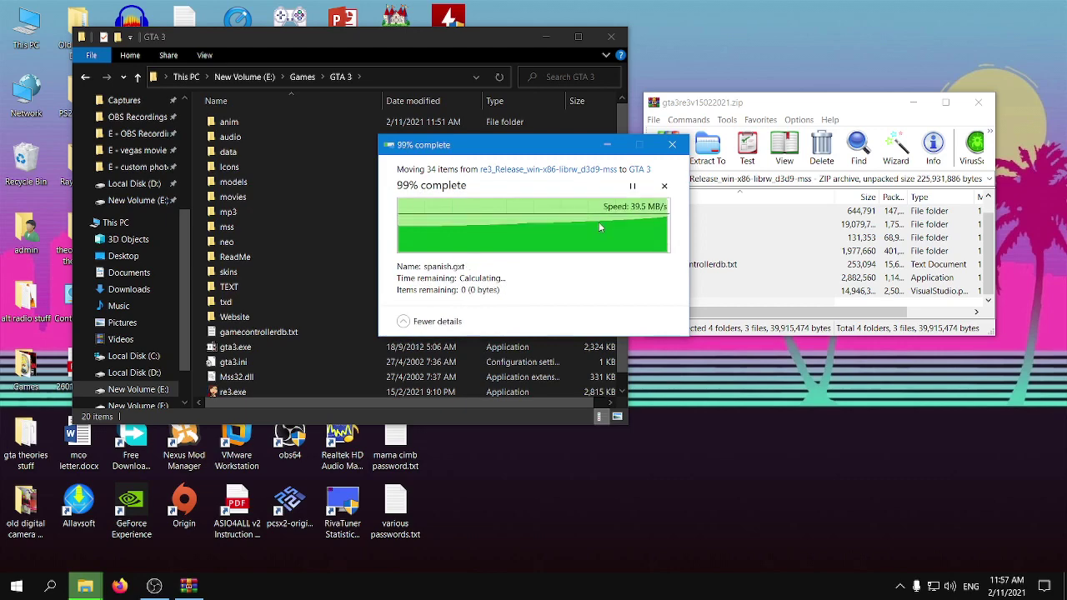
Run re3.exe from the GTA 3 folder and start a new game.
click(200, 275)
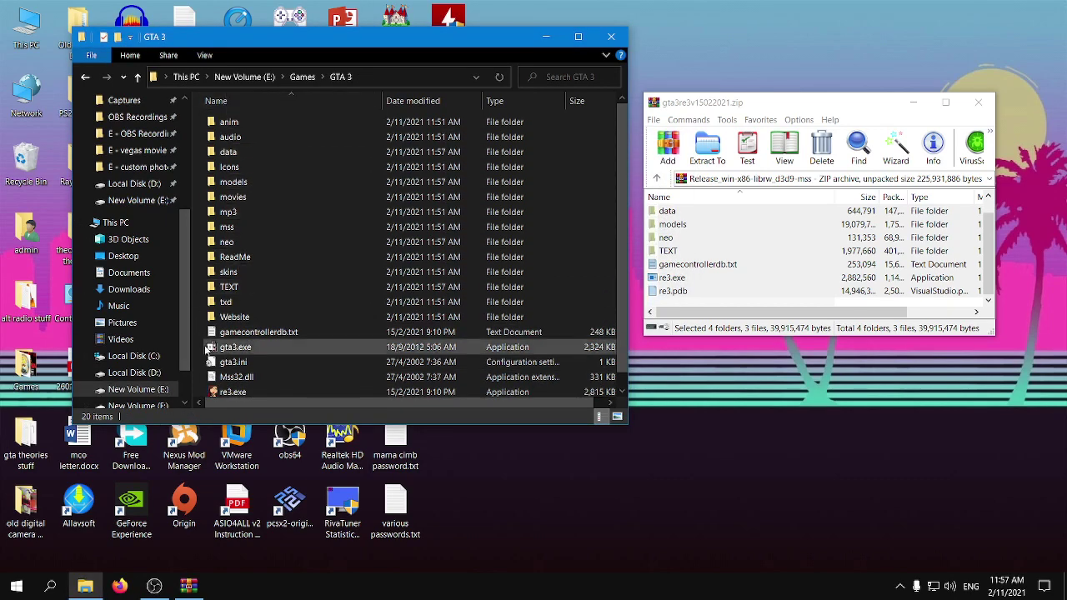
scroll(239, 275, down, 1)
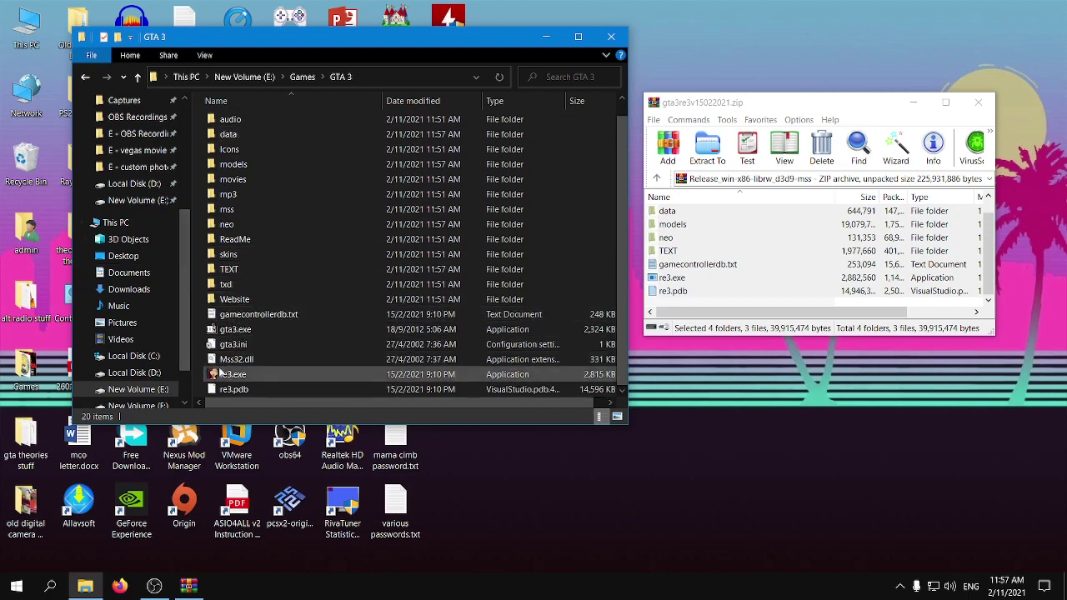
click(251, 379)
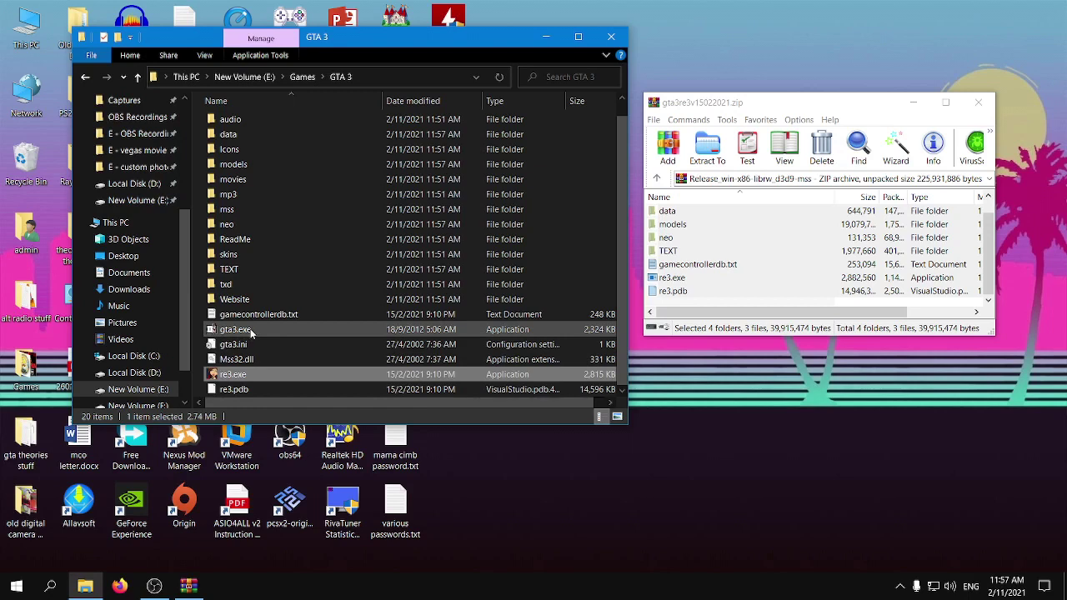
click(208, 368)
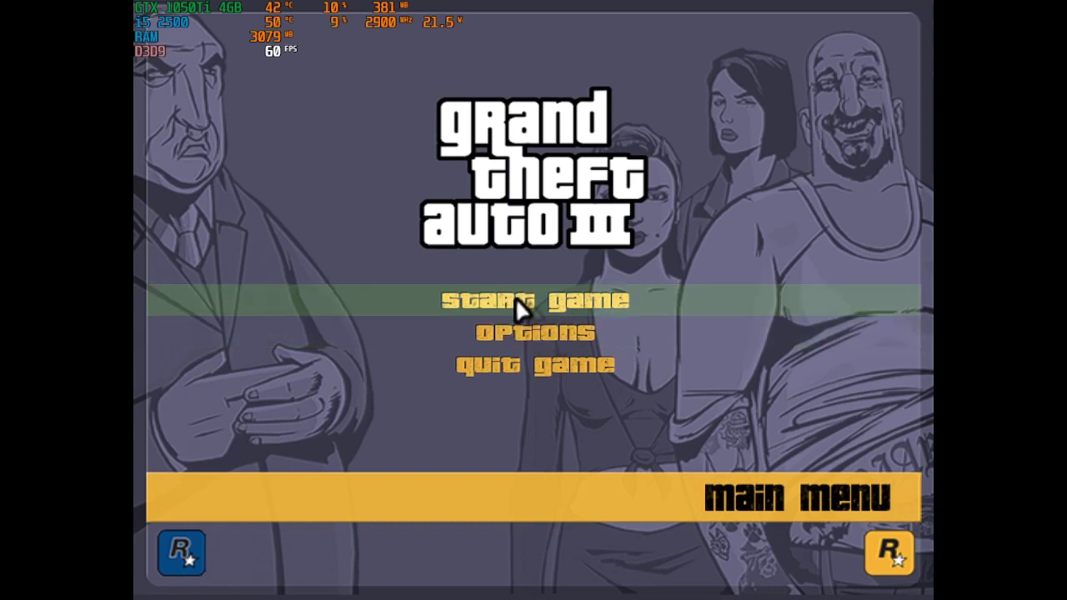
click(519, 300)
click(542, 166)
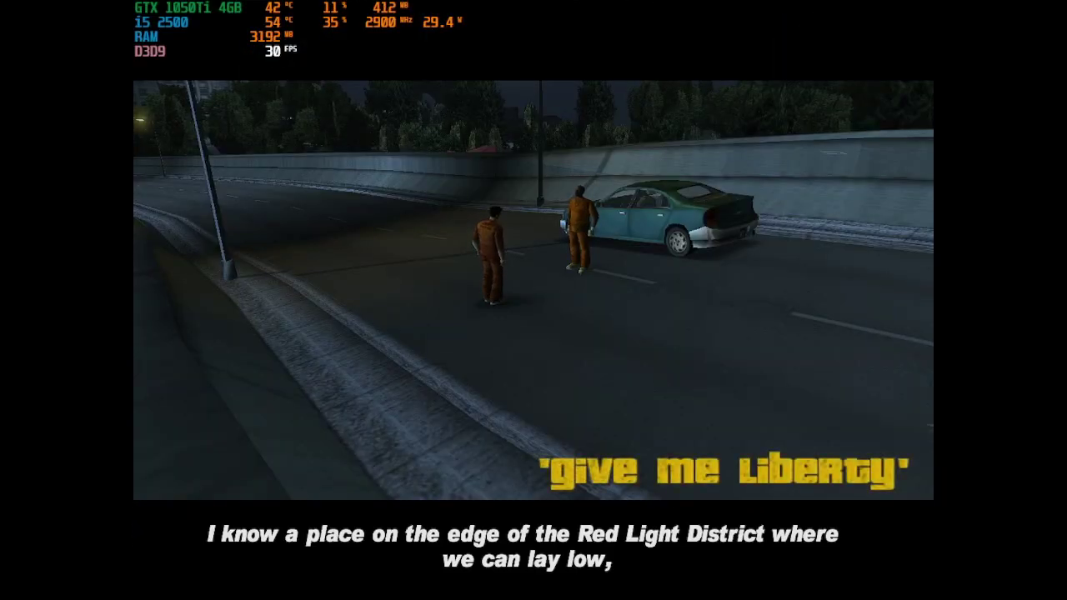
Pause the game and examine the whole city map, zoomed out and moved around, before returning to the pause menu.
key(Escape)
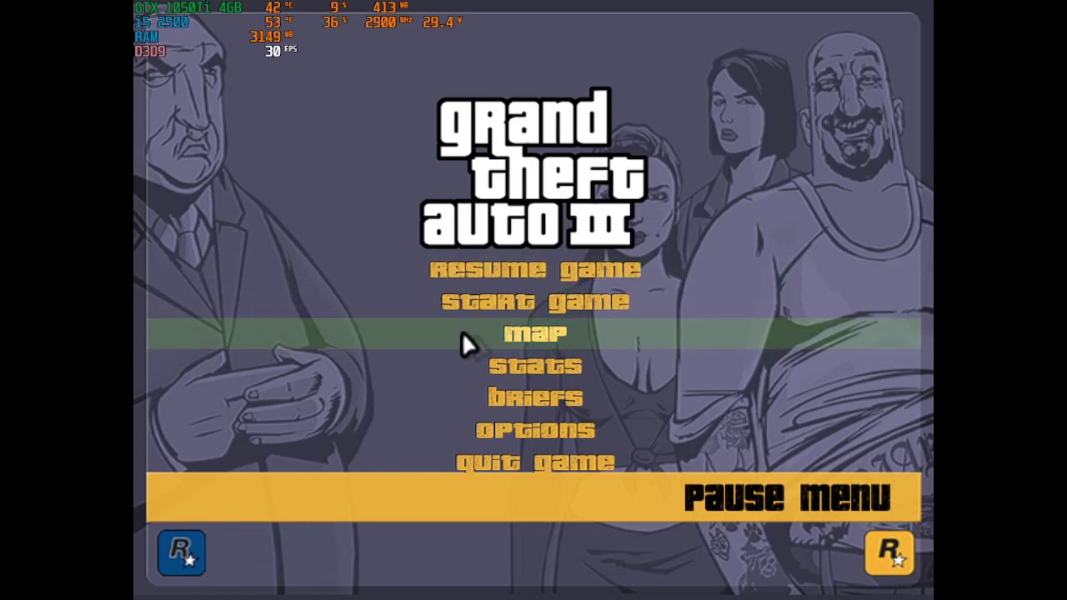
click(434, 334)
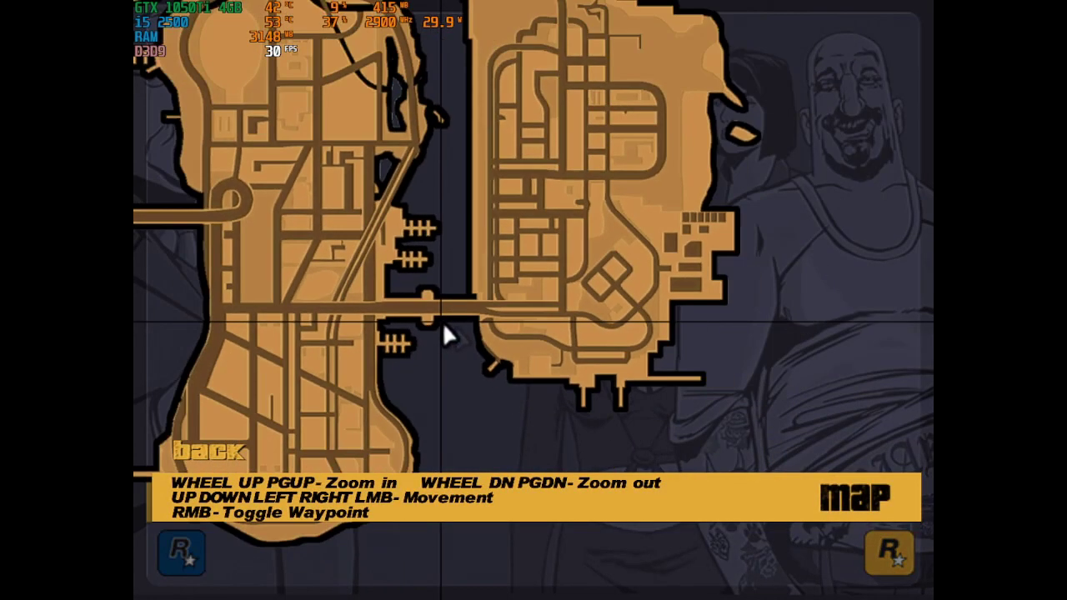
scroll(442, 333, down, 5)
drag(433, 302, 575, 275)
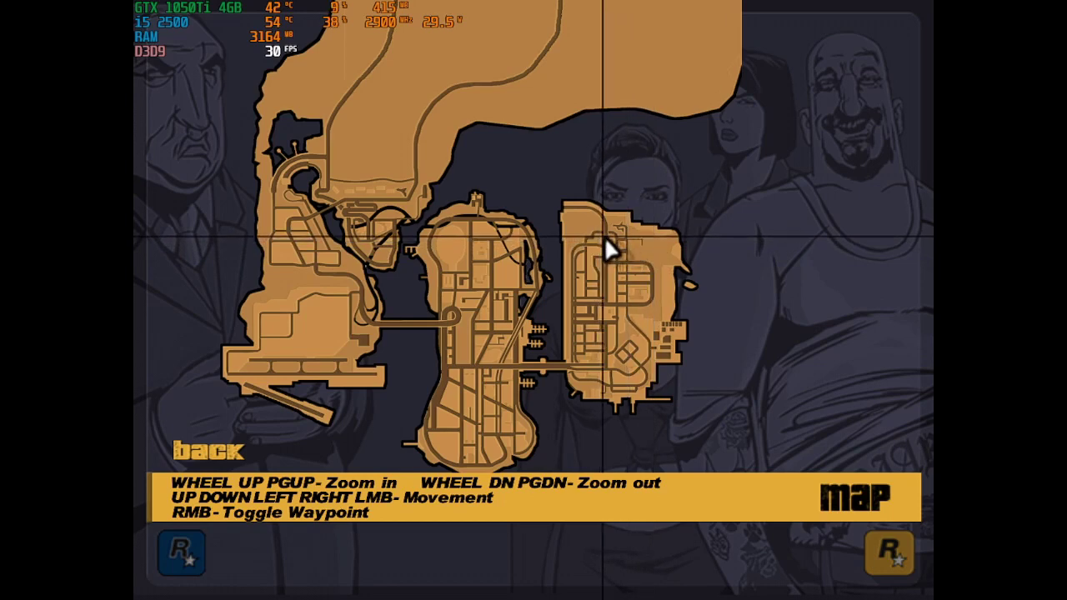
key(Escape)
Bring up the gamepad settings within the controller setup options.
click(551, 425)
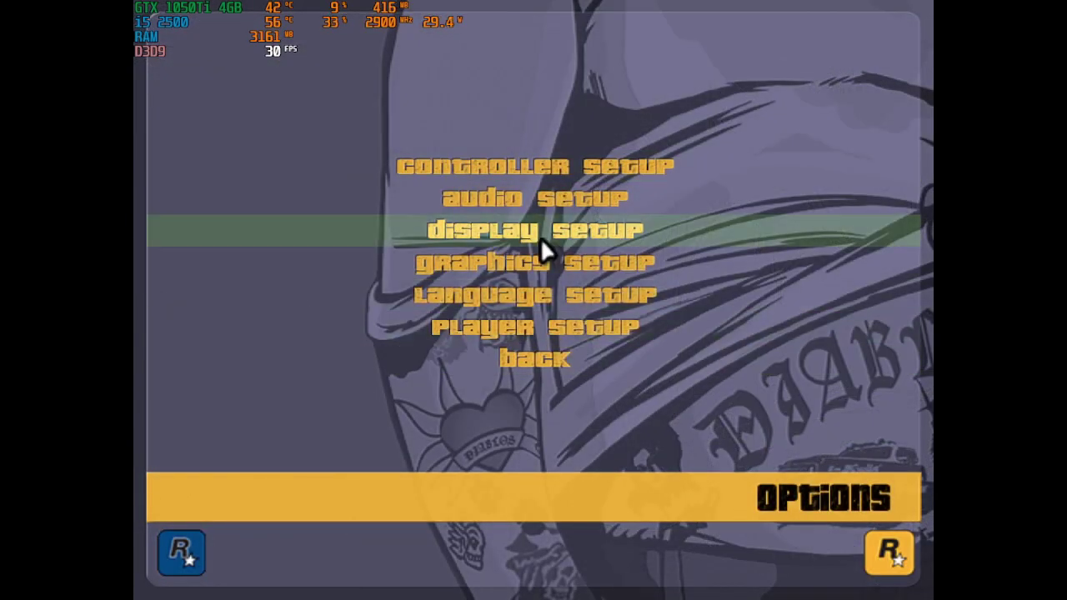
click(560, 164)
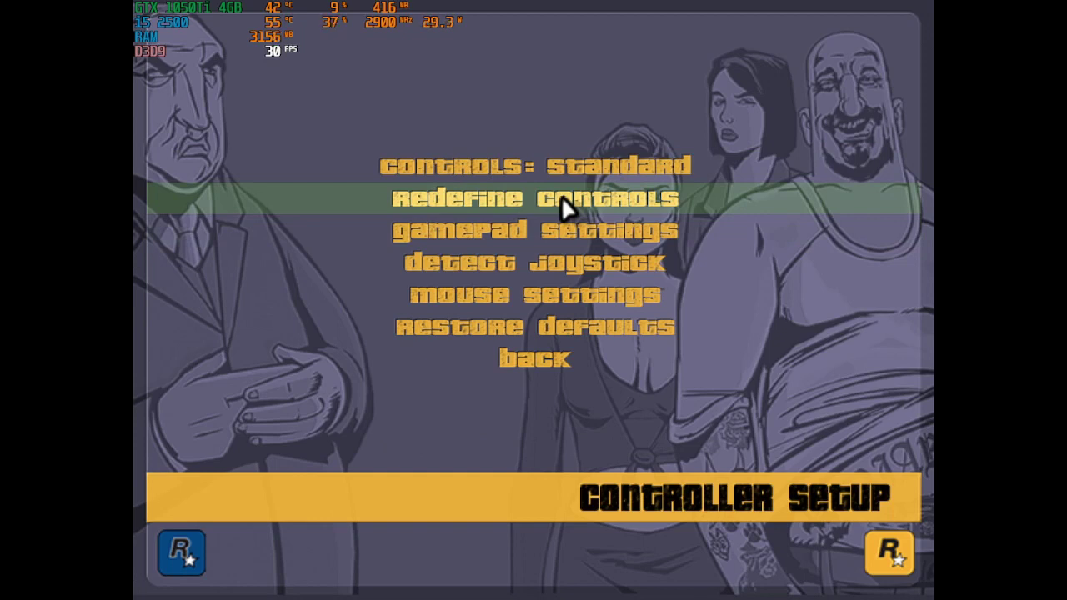
key(Down)
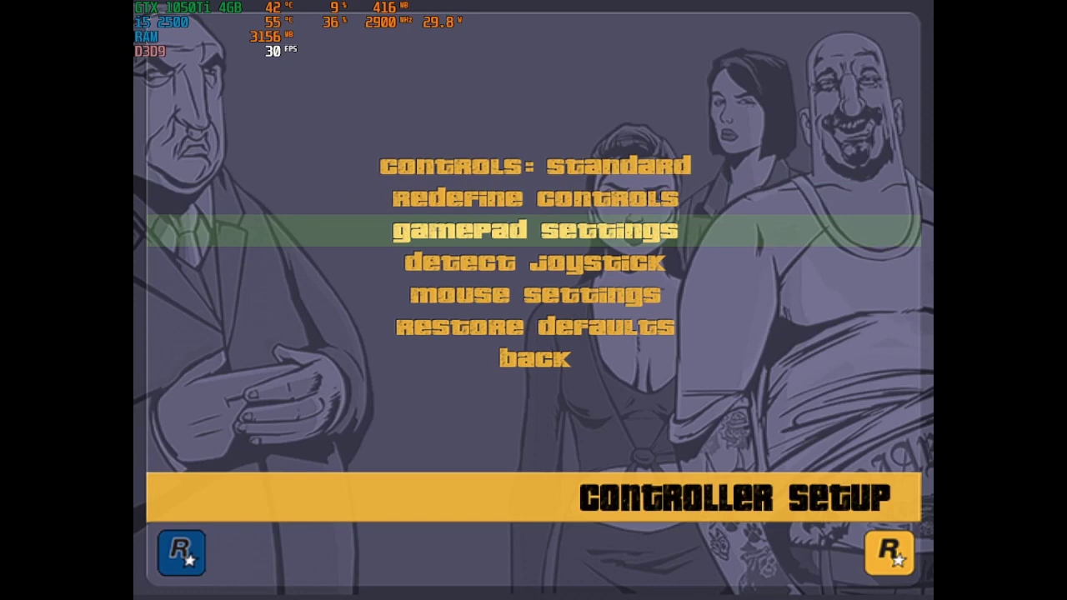
key(Return)
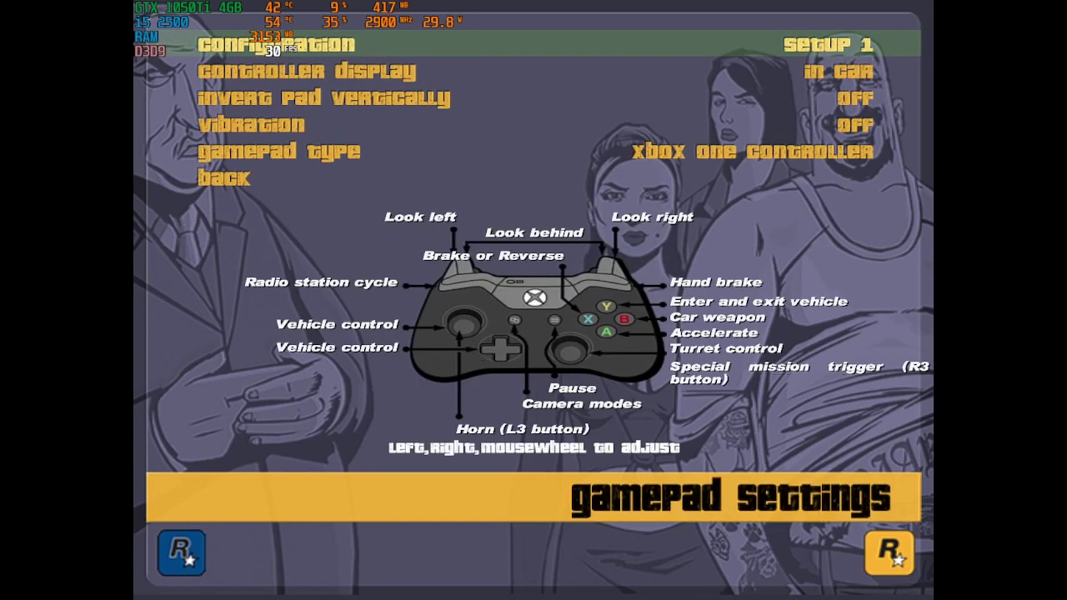
Cycle the gamepad type through DualShock 2, DualShock 3 and Xbox 360 controller back to Xbox One controller, and leave the gamepad settings.
key(Down)
key(Down)
key(Down)
key(Down)
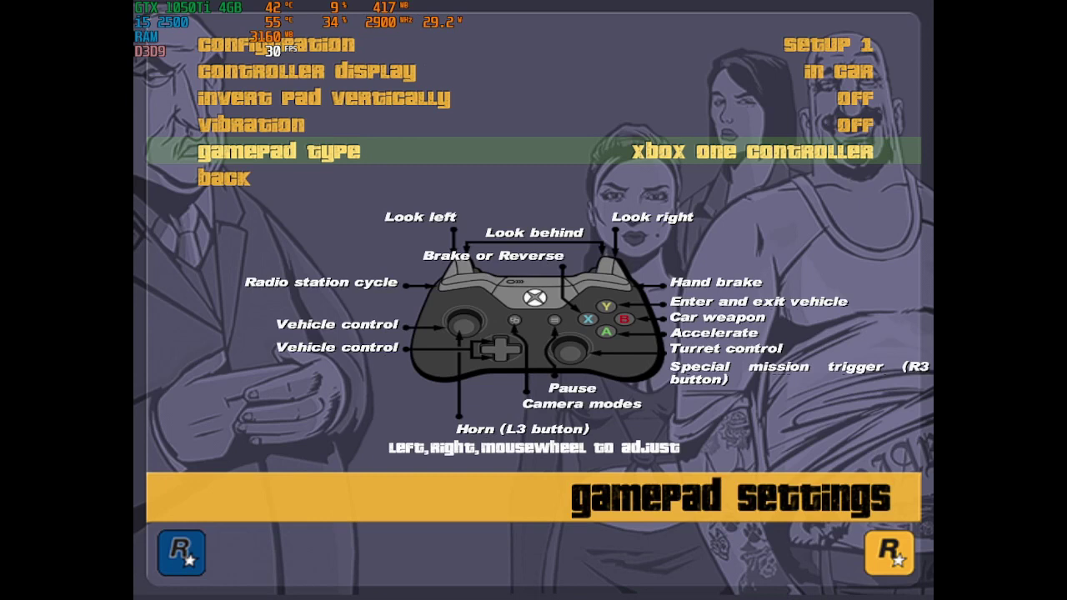
key(Right)
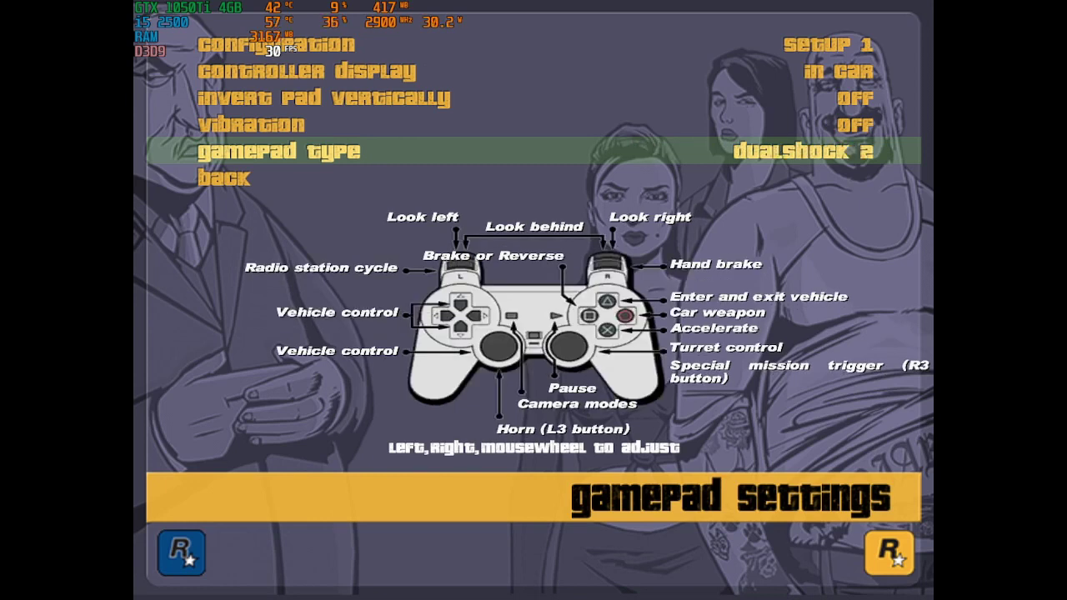
key(Right)
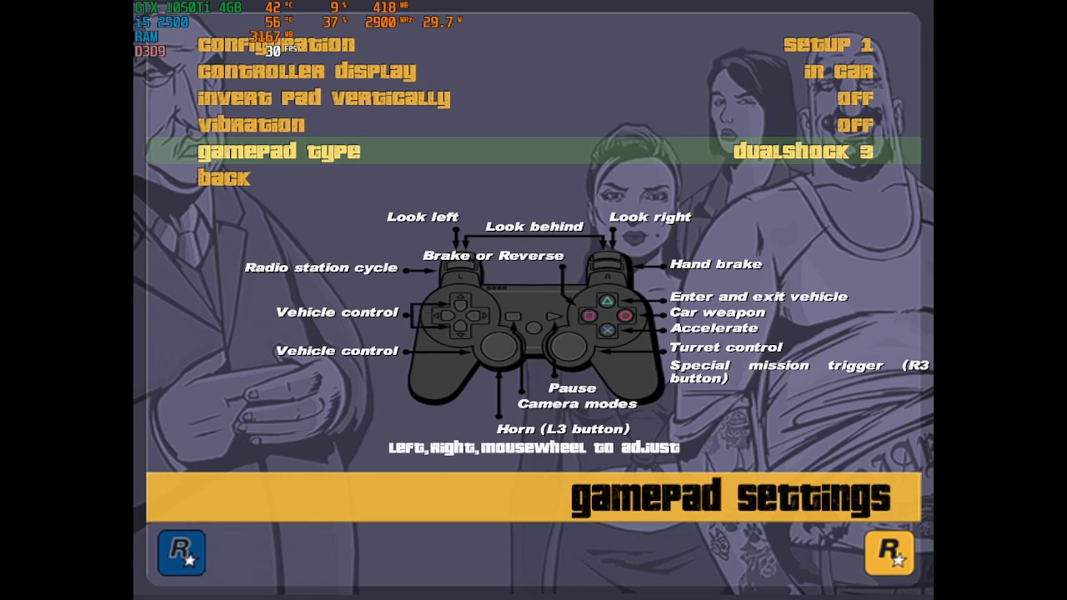
key(Right)
key(Right)
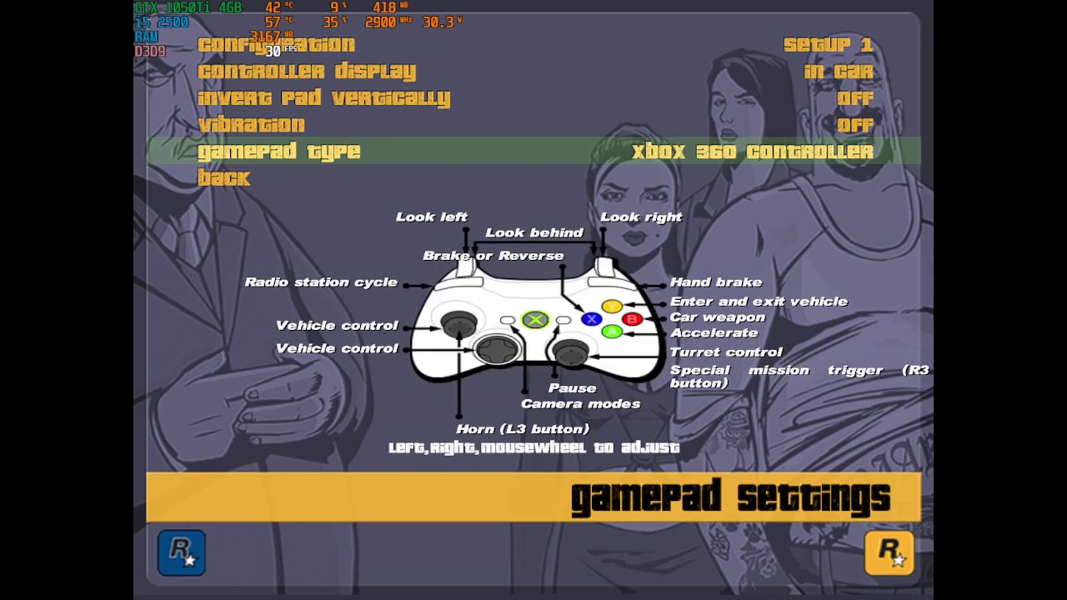
key(Right)
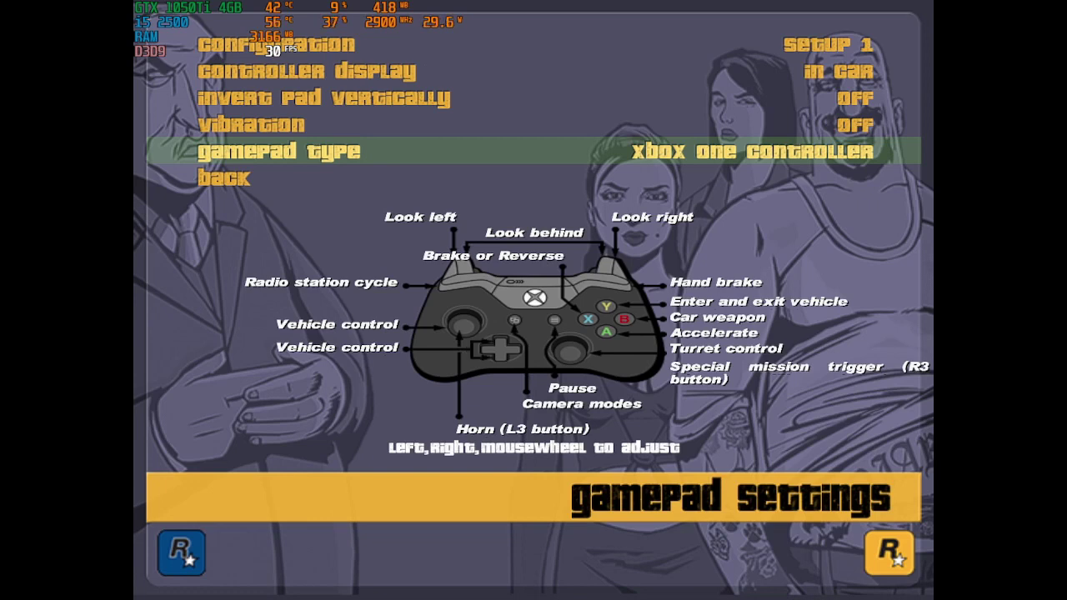
key(Down)
key(Return)
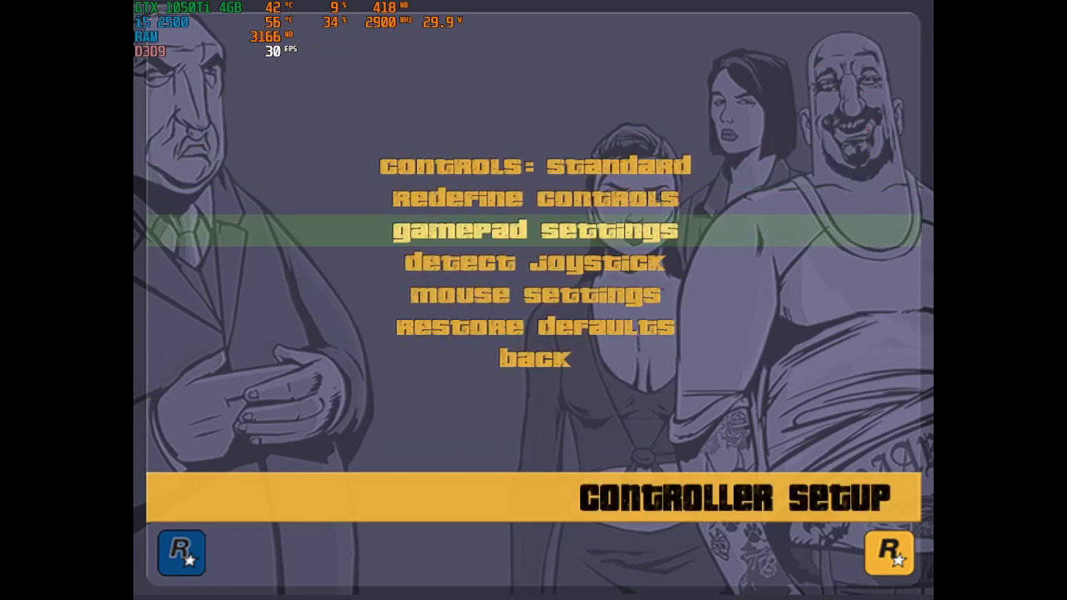
Bring up the Detect Joystick page of the controller setup.
key(Up)
key(Up)
key(Up)
key(Up)
key(Up)
key(Up)
key(Return)
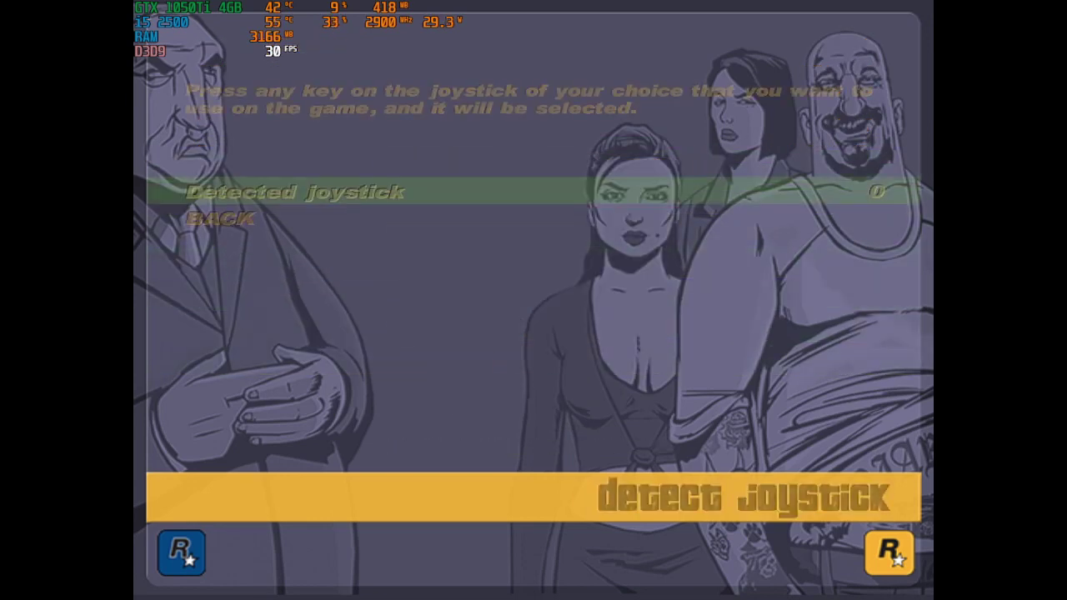
Leave the joystick detection page and the controller setup, returning to the options list.
key(Down)
key(Return)
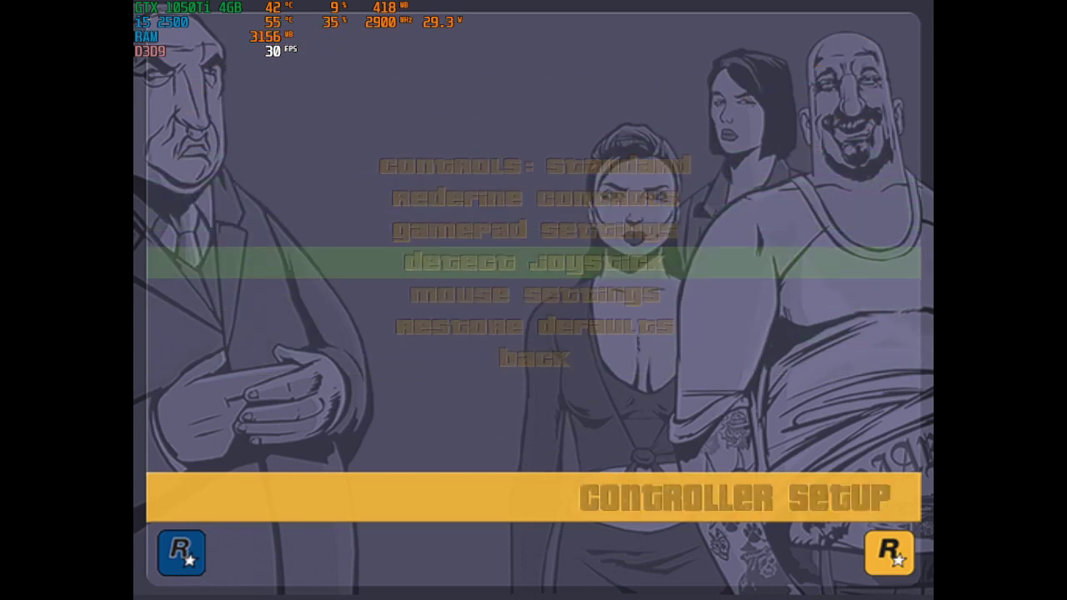
key(Down)
key(Down)
key(Escape)
Bring up the display setup from the options list.
key(Down)
key(Down)
key(Down)
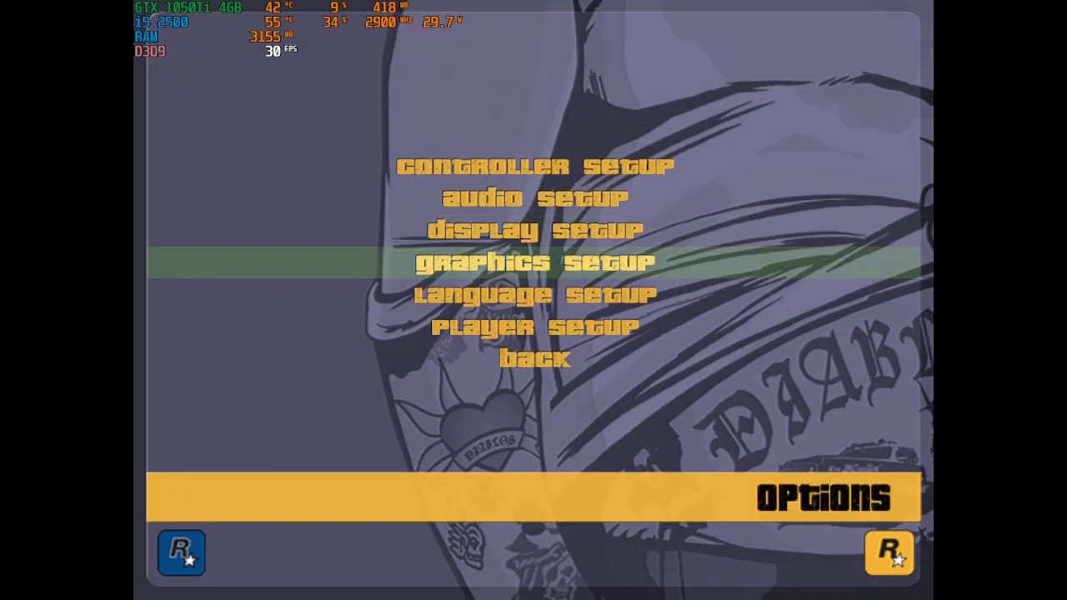
key(Up)
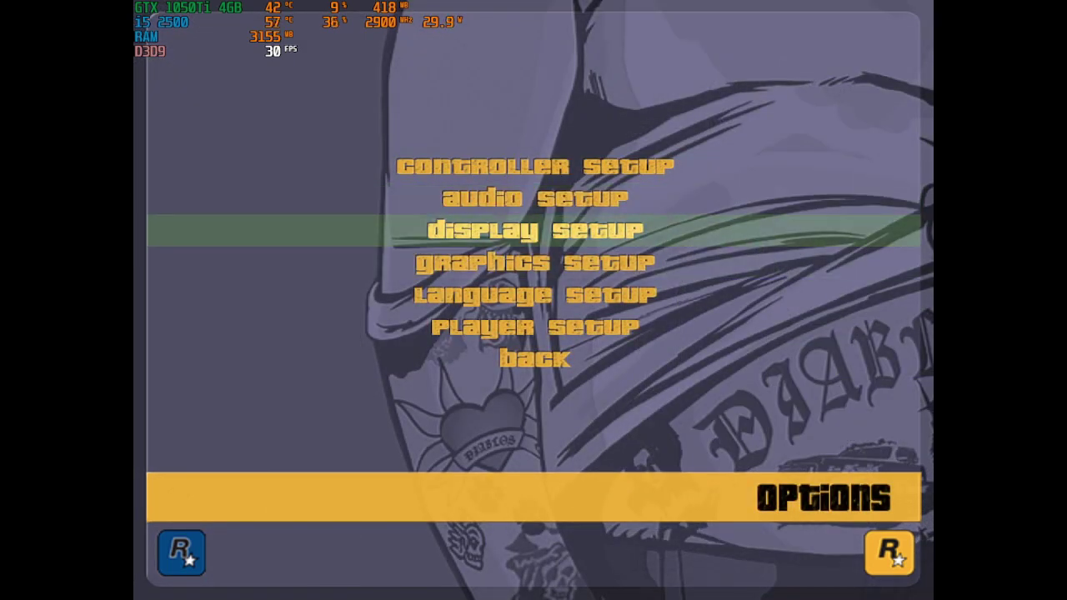
key(Return)
key(Down)
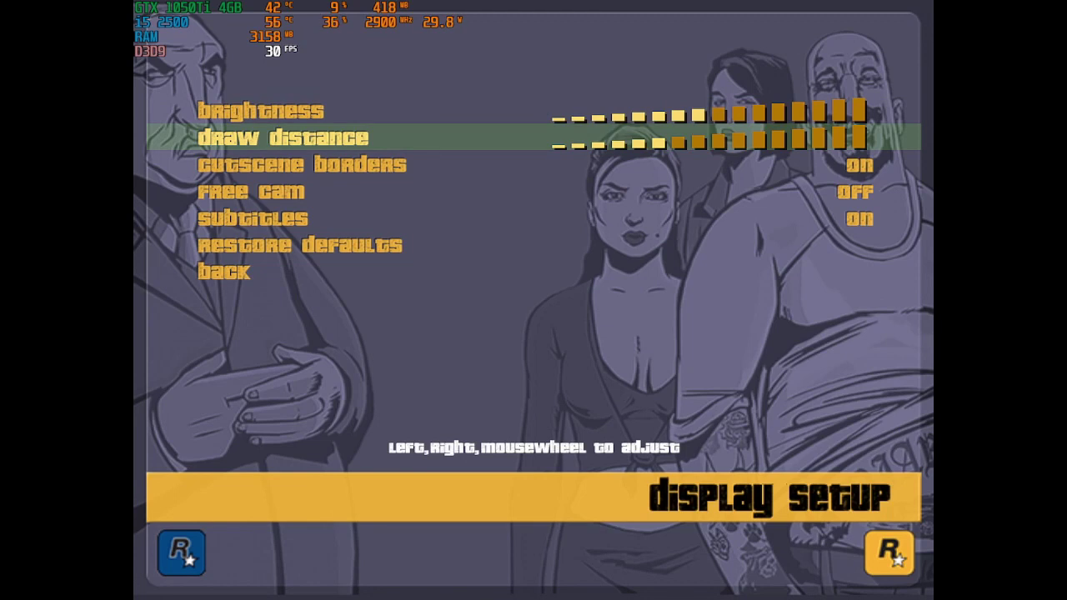
Set Cutscene Borders to Off and Free Cam to On in the display setup.
key(Down)
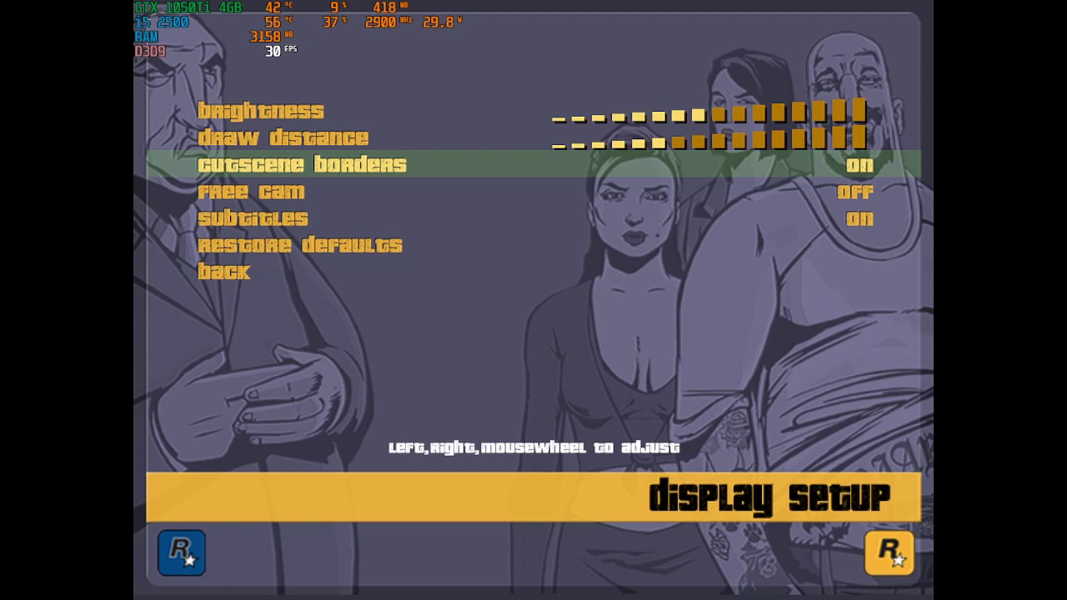
key(Up)
key(Down)
key(Return)
key(Down)
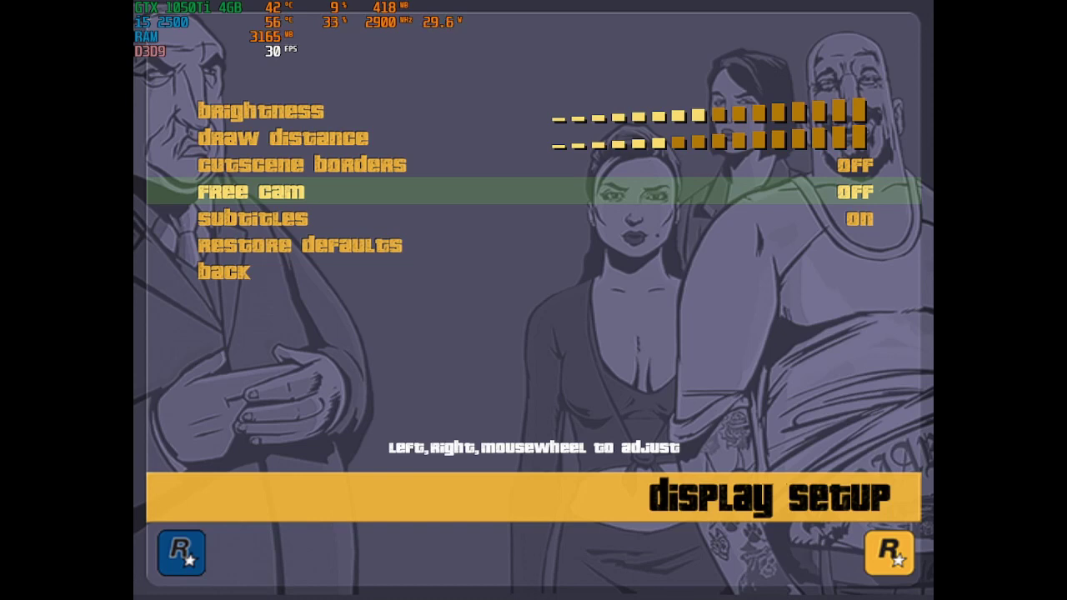
key(Right)
Raise the draw distance to 15 bars, one below its maximum.
key(Down)
key(Down)
key(Down)
key(Up)
key(Up)
key(Up)
key(Up)
key(Up)
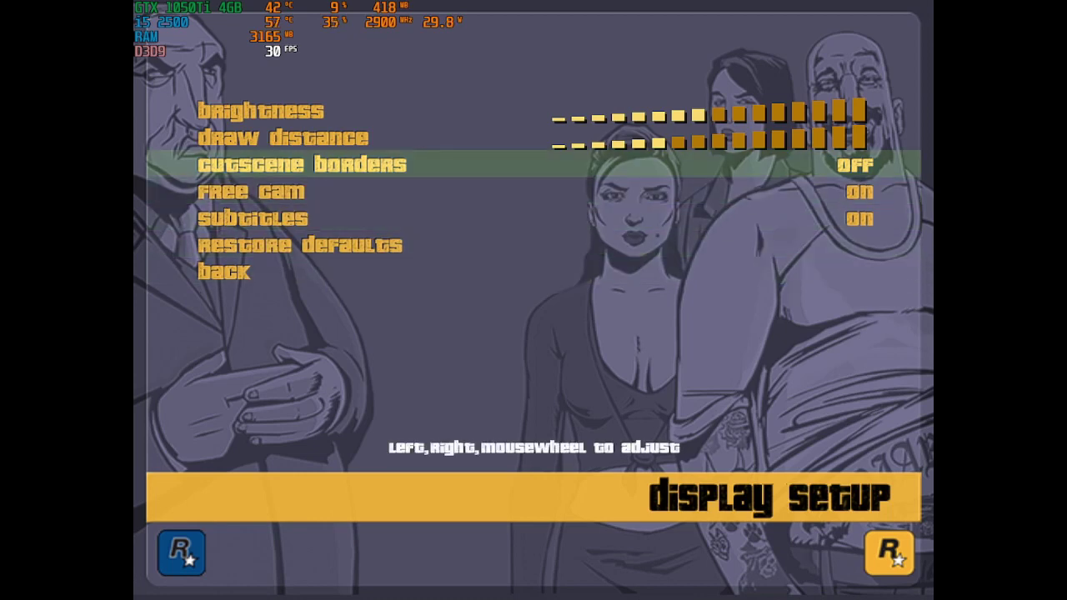
key(Right)
key(Right)
key(Right)
key(Right)
key(Right)
key(Right)
key(Right)
key(Right)
key(Right)
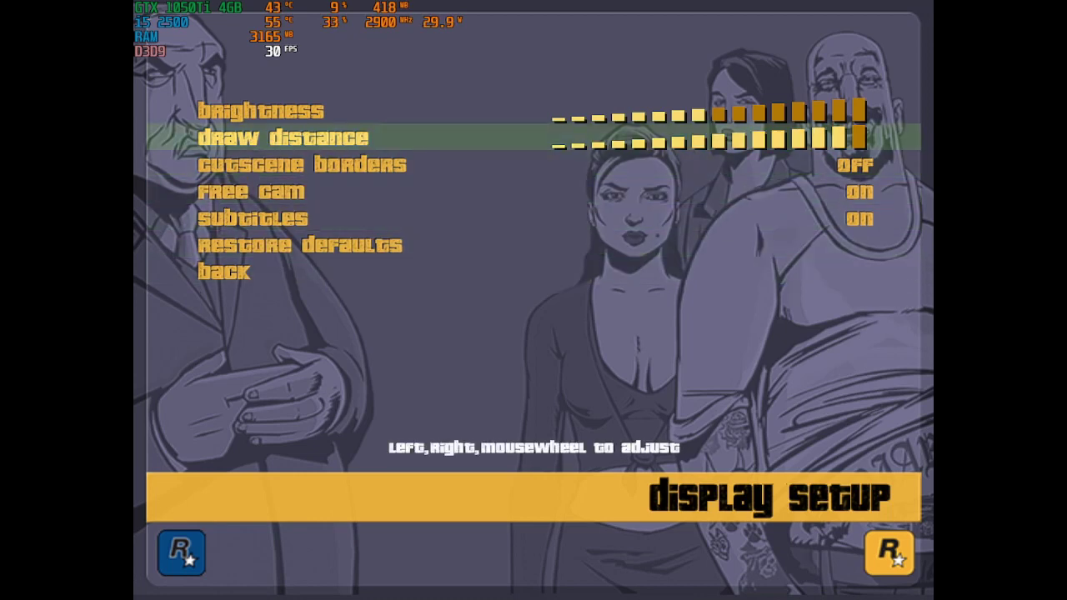
Leave the display setup and bring up the graphics setup.
key(Up)
key(Up)
key(Down)
key(Down)
key(Up)
key(Up)
key(Return)
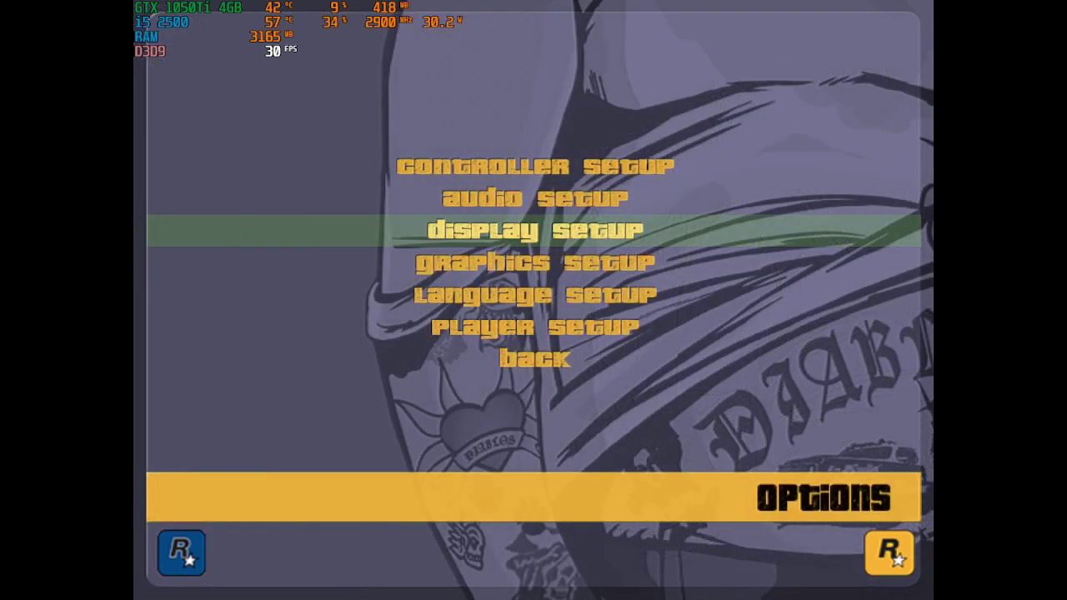
key(Down)
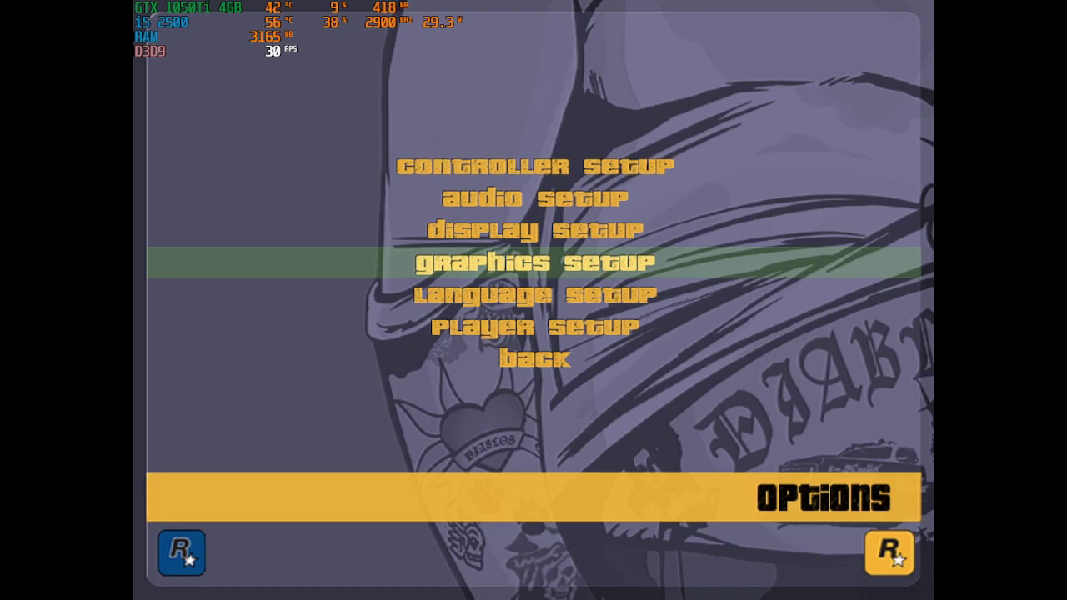
key(Return)
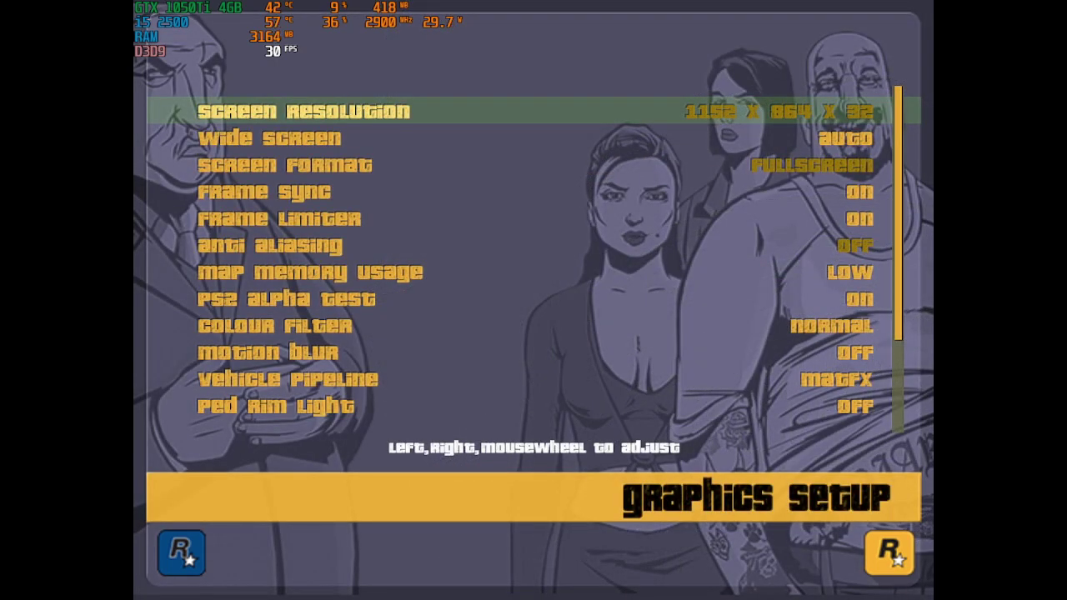
Set both Frame Sync and Frame Limiter to Off in the graphics setup.
key(Down)
key(Down)
key(Down)
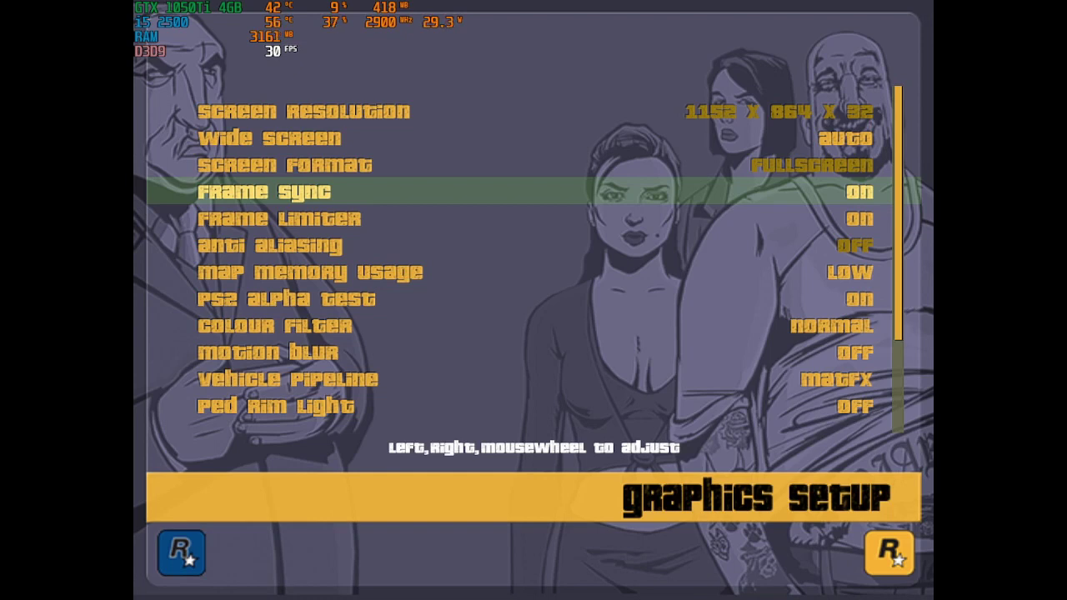
key(Down)
key(Up)
key(Right)
key(Right)
key(Right)
key(Down)
key(Right)
Cycle the colour filter through its options, including Mobile, and settle on None.
key(Down)
key(Down)
key(Down)
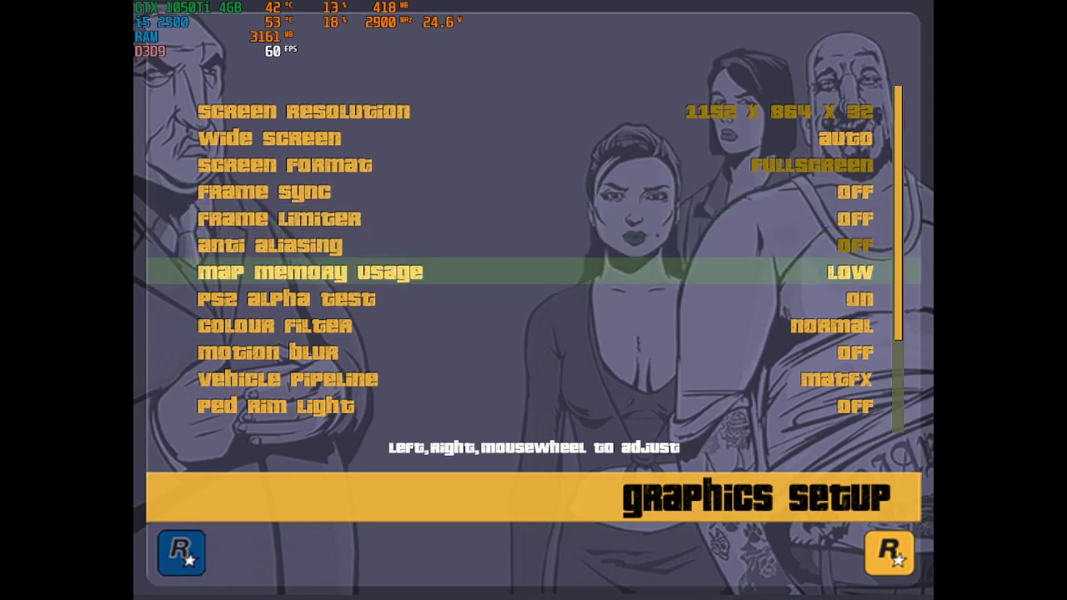
key(Up)
key(Down)
key(Down)
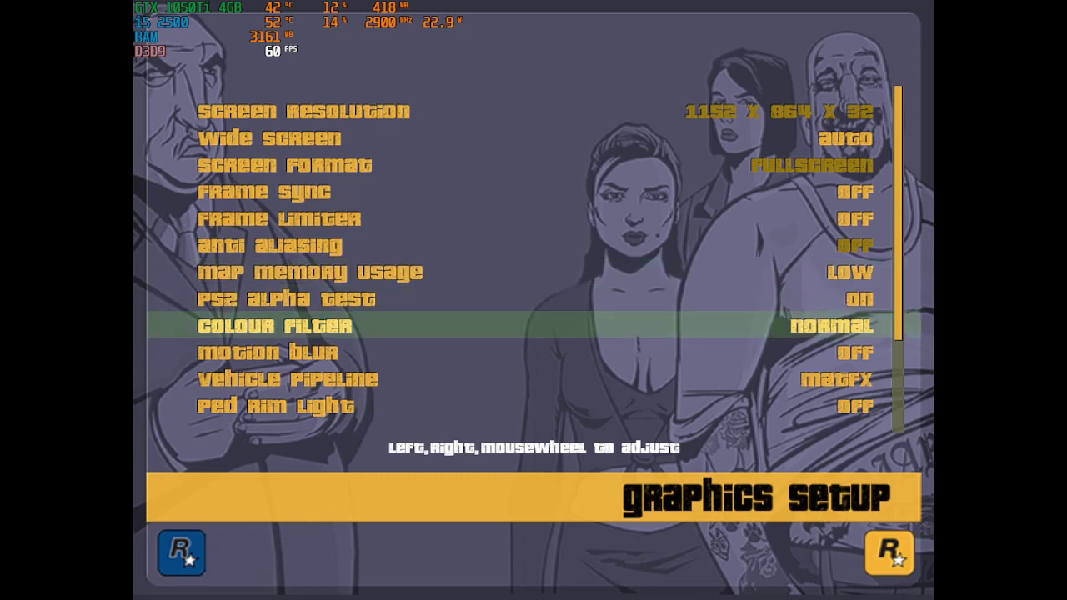
key(Right)
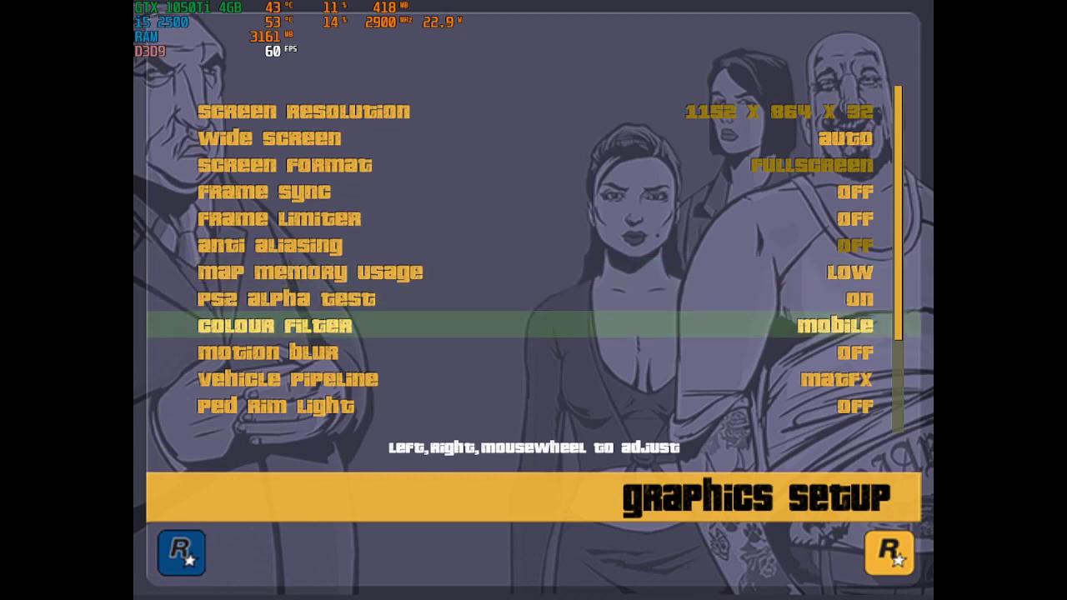
key(Right)
key(Right)
key(Right)
key(Right)
key(Right)
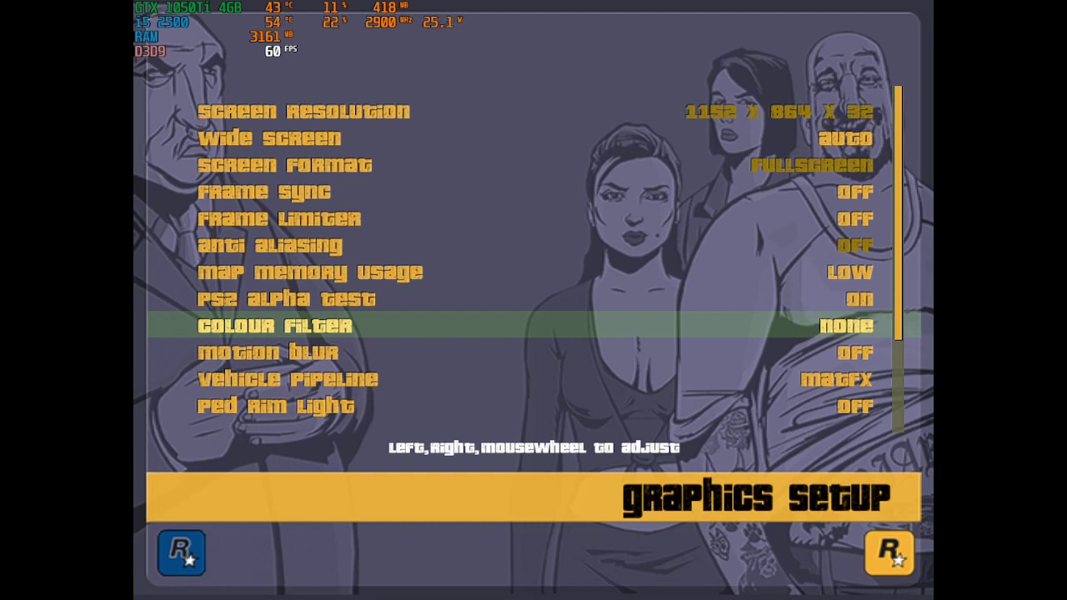
Toggle motion blur and return it to Off, and switch the vehicle pipeline to Neo and back to MatFX.
key(Down)
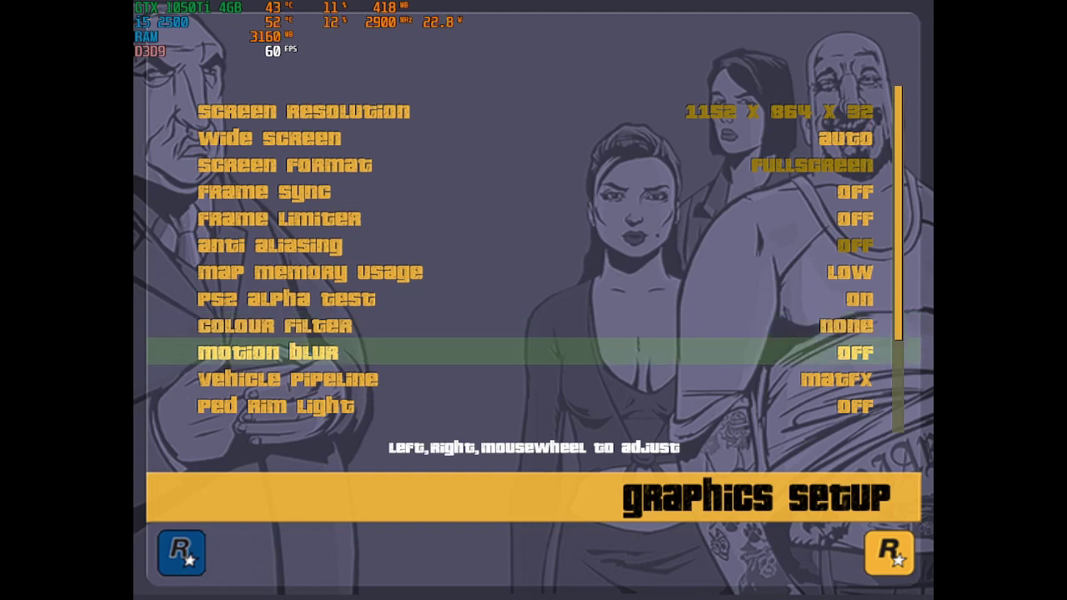
key(Right)
key(Right)
key(Down)
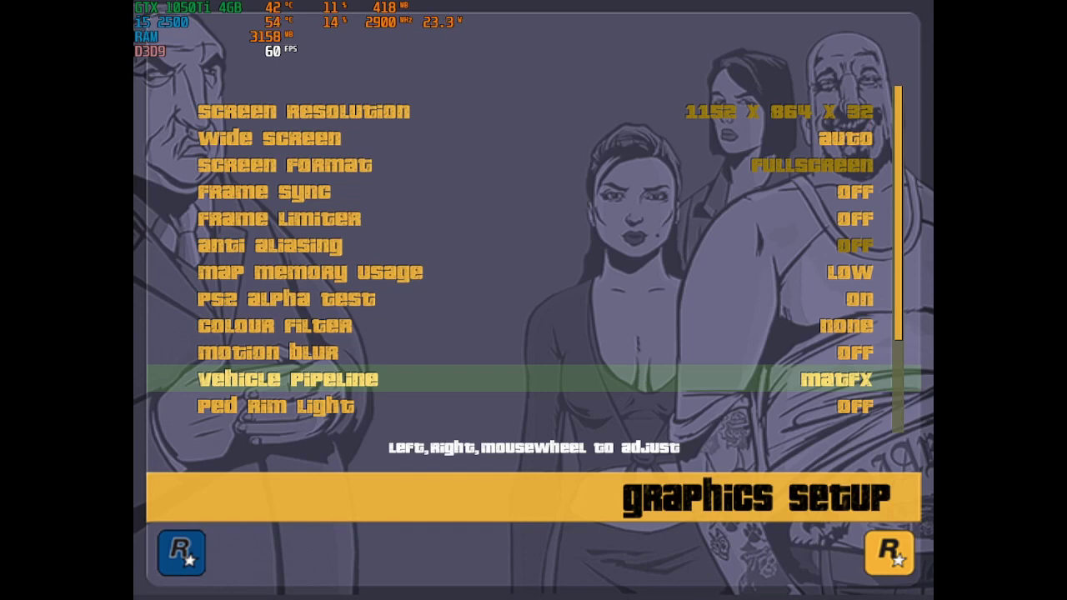
key(Right)
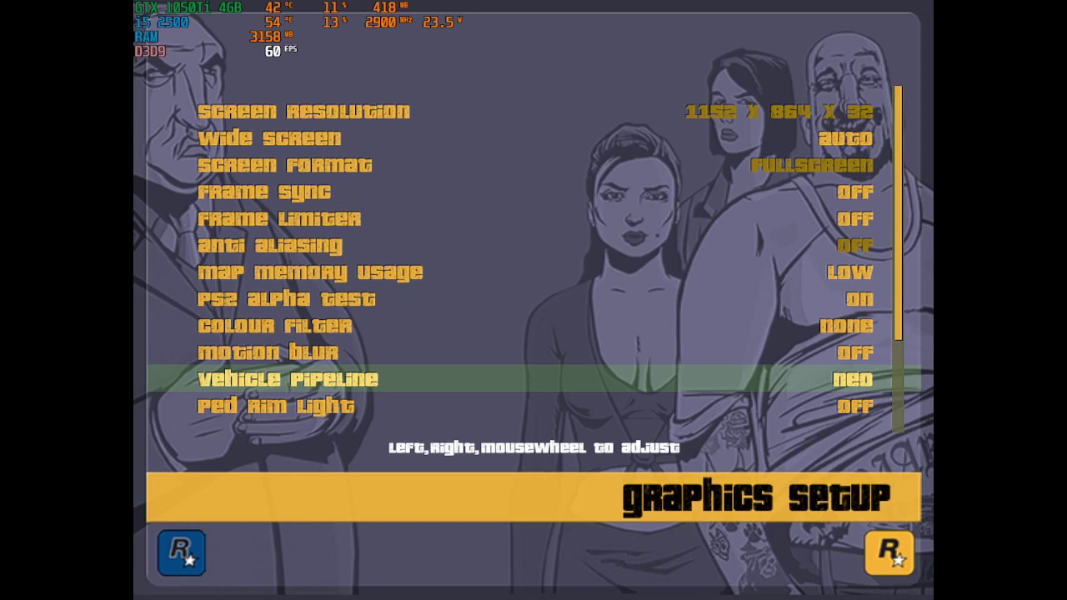
key(Right)
Look through the remaining graphics options: Ped Rim Light, World Lightmaps, Road Gloss and Restore Defaults.
key(Down)
key(Up)
key(Down)
key(Down)
key(Up)
key(Down)
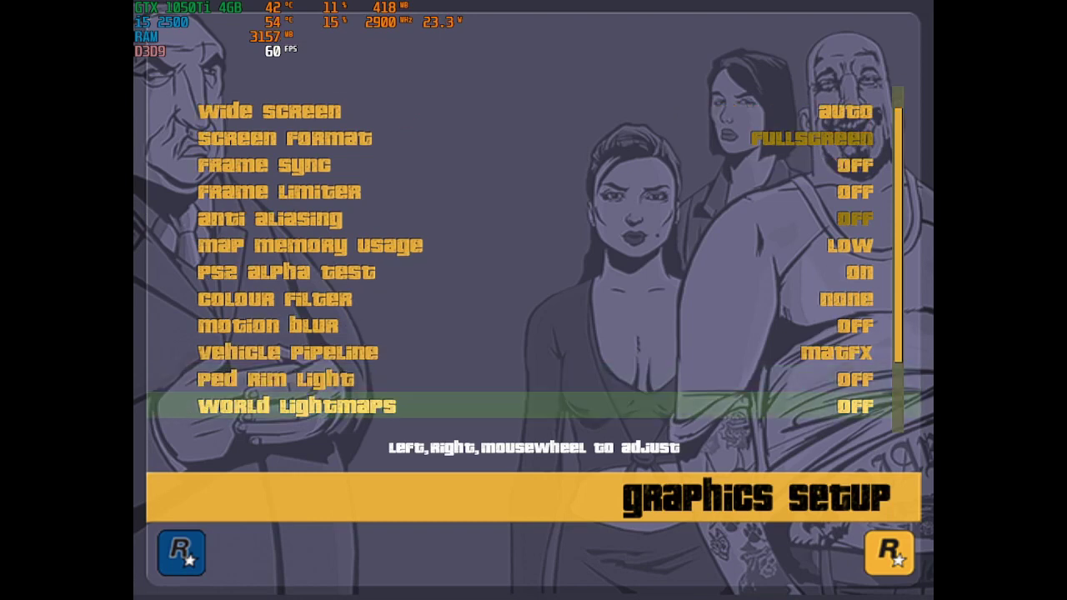
key(Down)
key(Down)
key(Down)
key(Up)
key(Up)
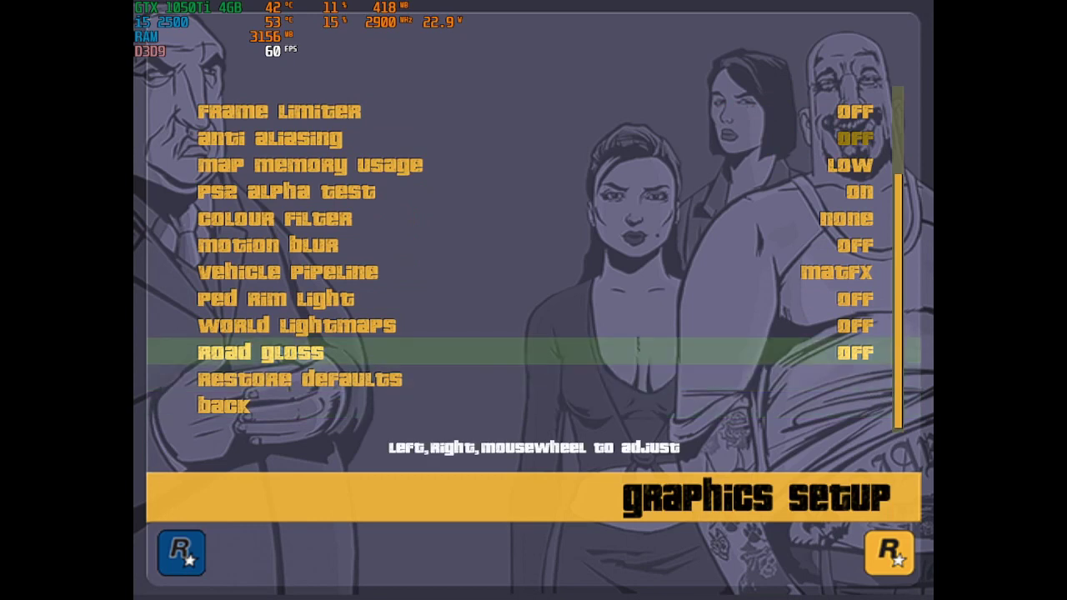
key(Down)
key(Down)
key(Up)
key(Up)
key(Up)
key(Up)
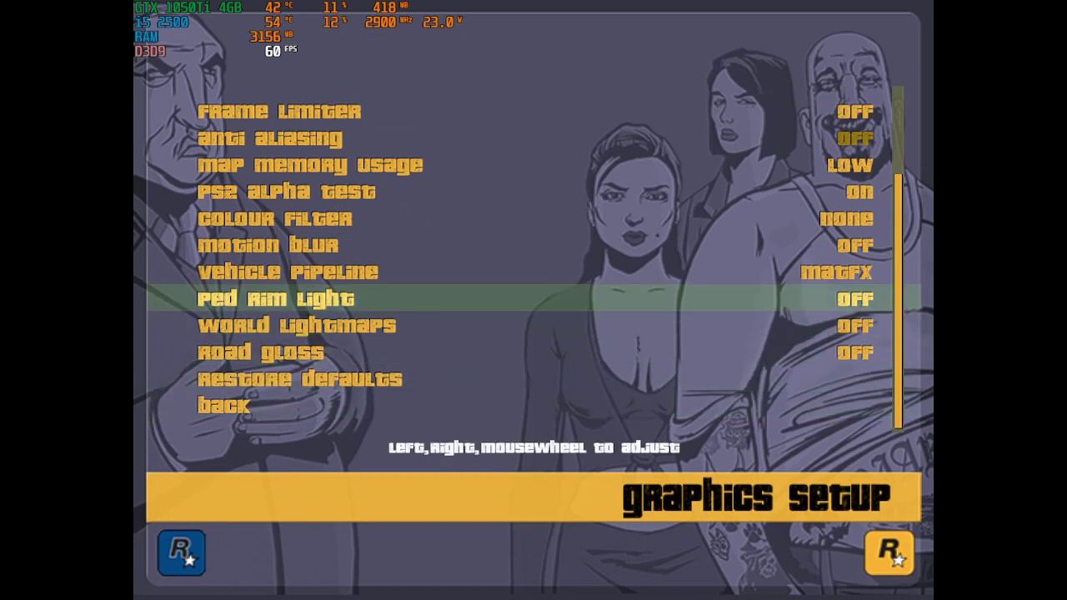
key(Down)
key(Down)
key(Up)
key(Up)
key(Down)
key(Down)
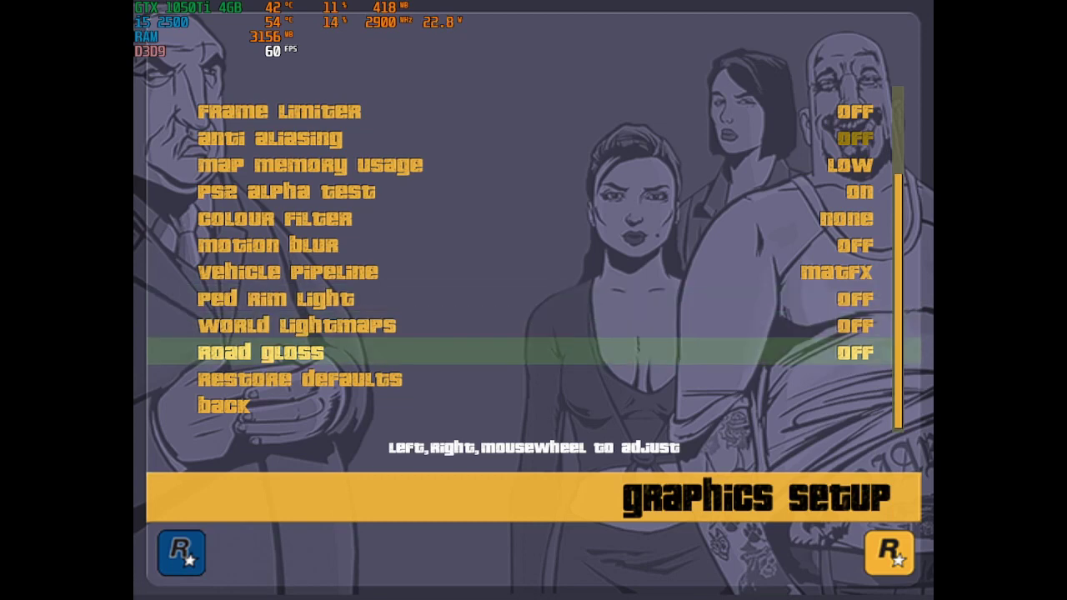
key(Down)
key(Down)
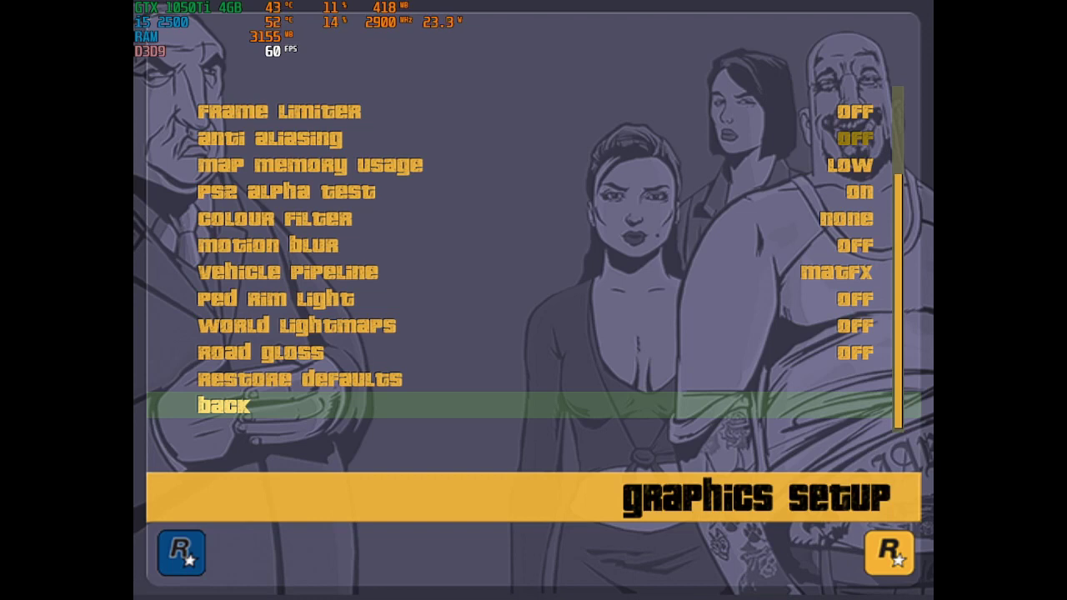
key(Up)
key(Up)
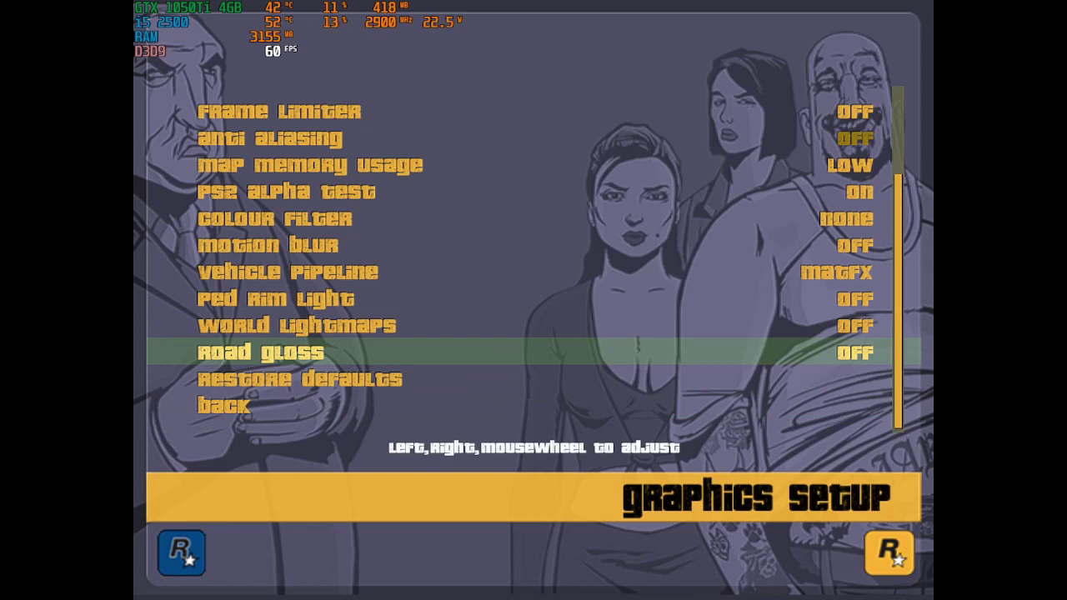
Leave the graphics setup and bring up the language setup.
key(Down)
key(Down)
key(Return)
key(Down)
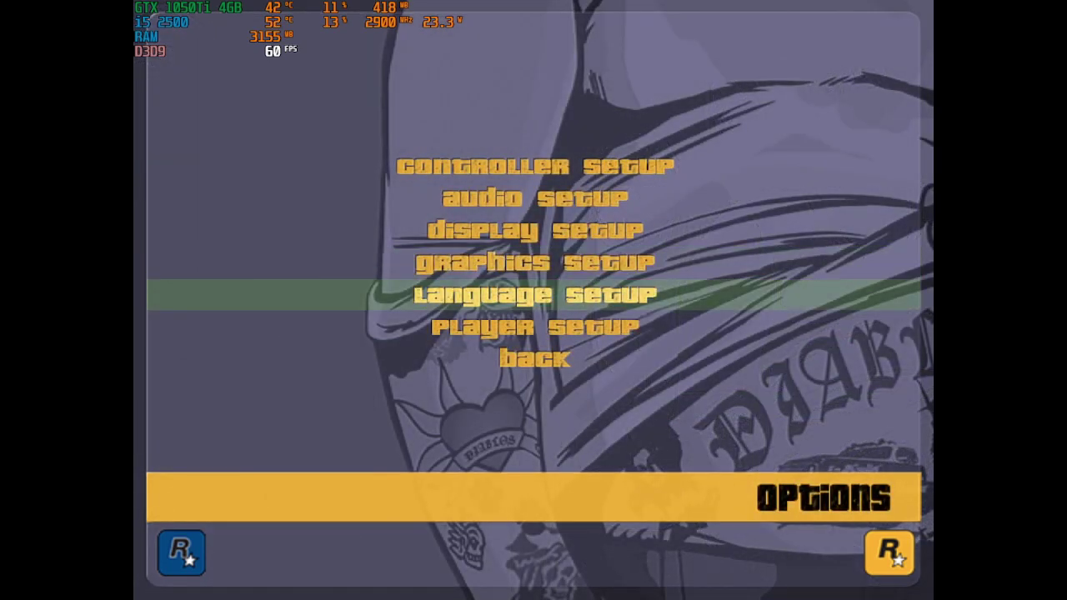
key(Down)
key(Down)
key(Up)
key(Down)
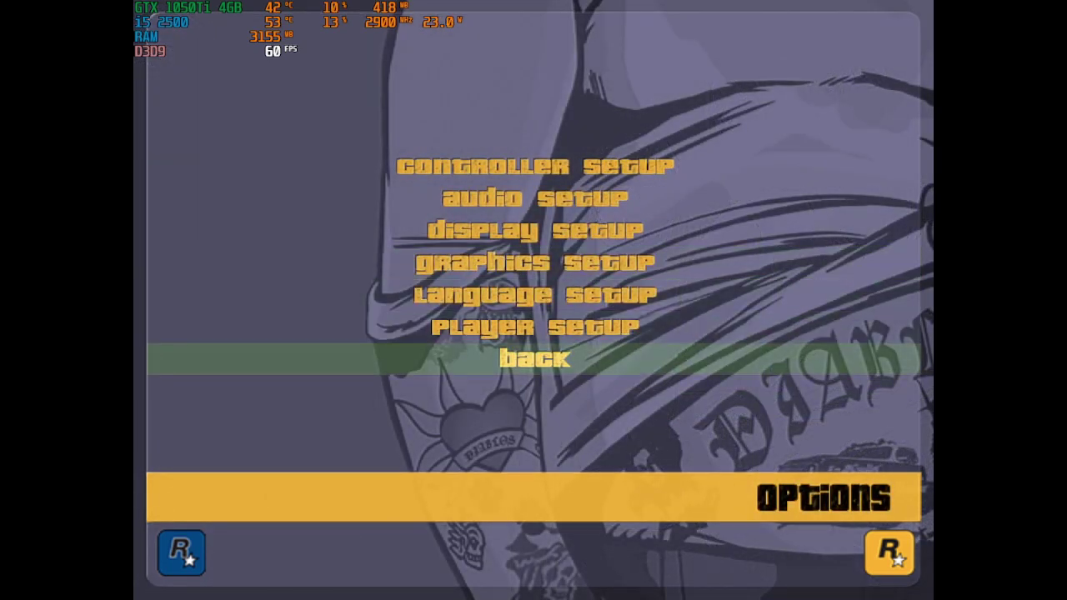
key(Up)
key(Up)
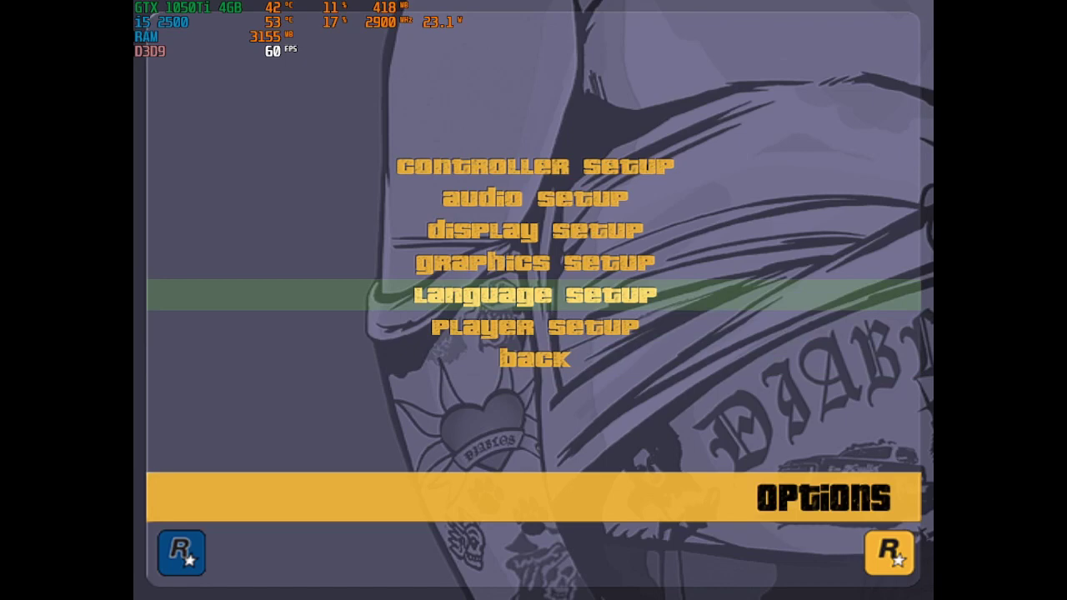
key(Return)
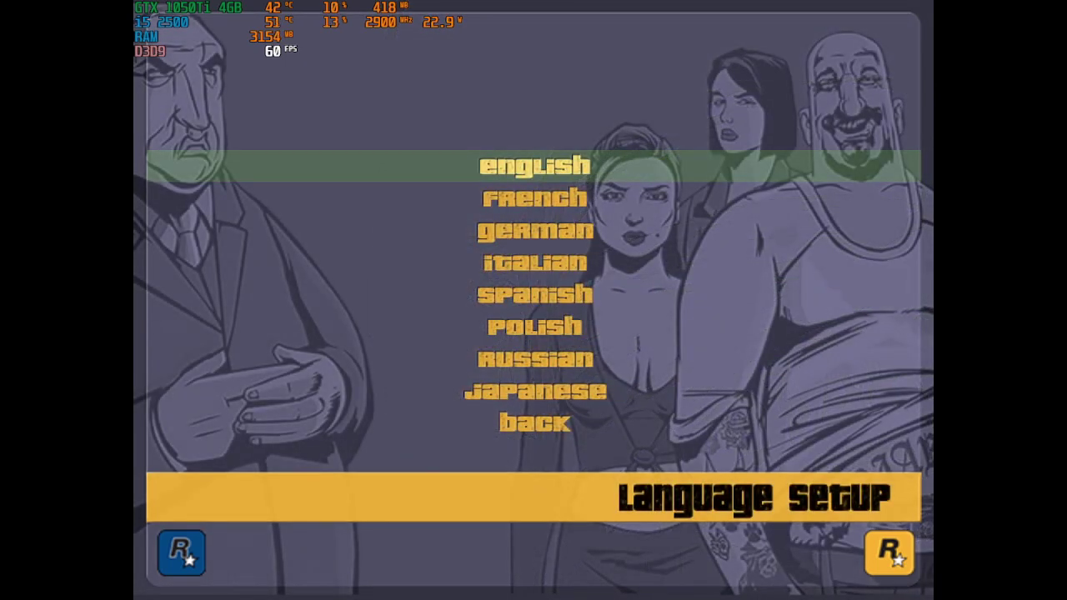
Go down the list of languages and switch the game language to Japanese.
key(Down)
key(Down)
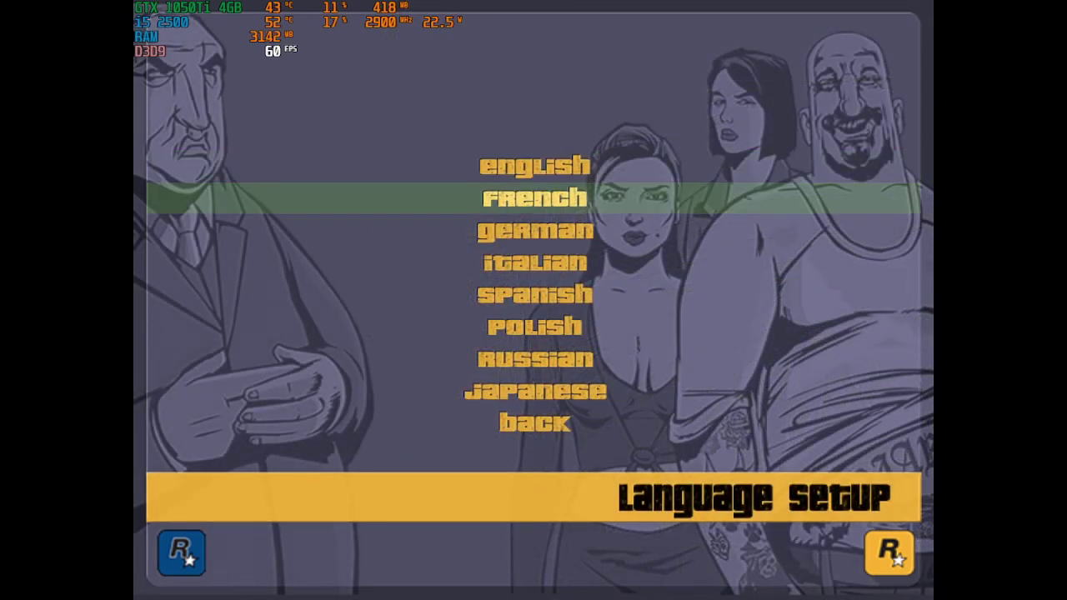
key(Down)
key(Down)
key(Down)
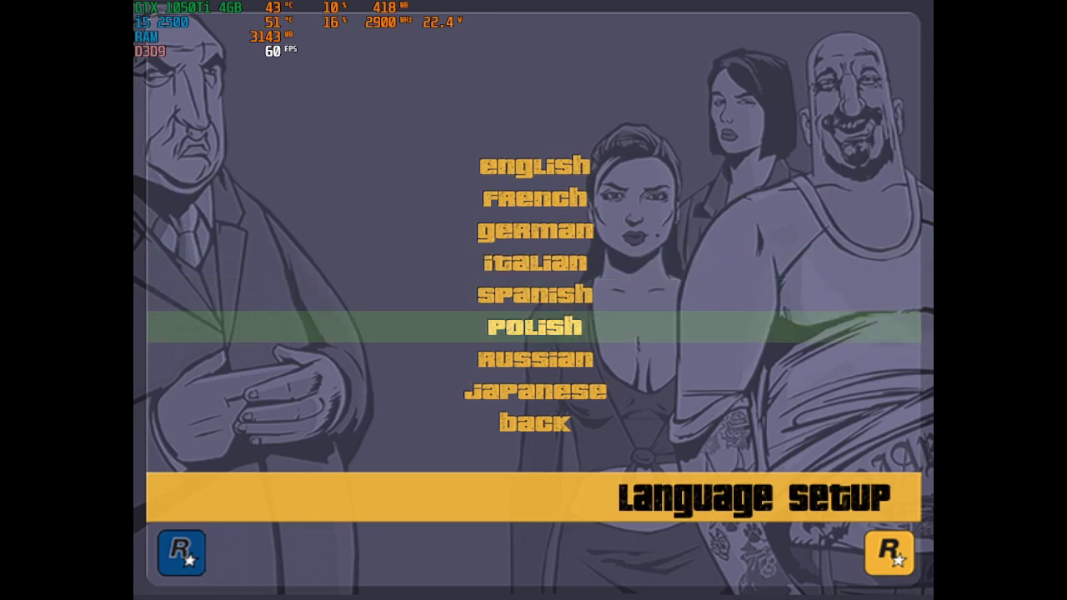
key(Down)
key(Down)
key(Return)
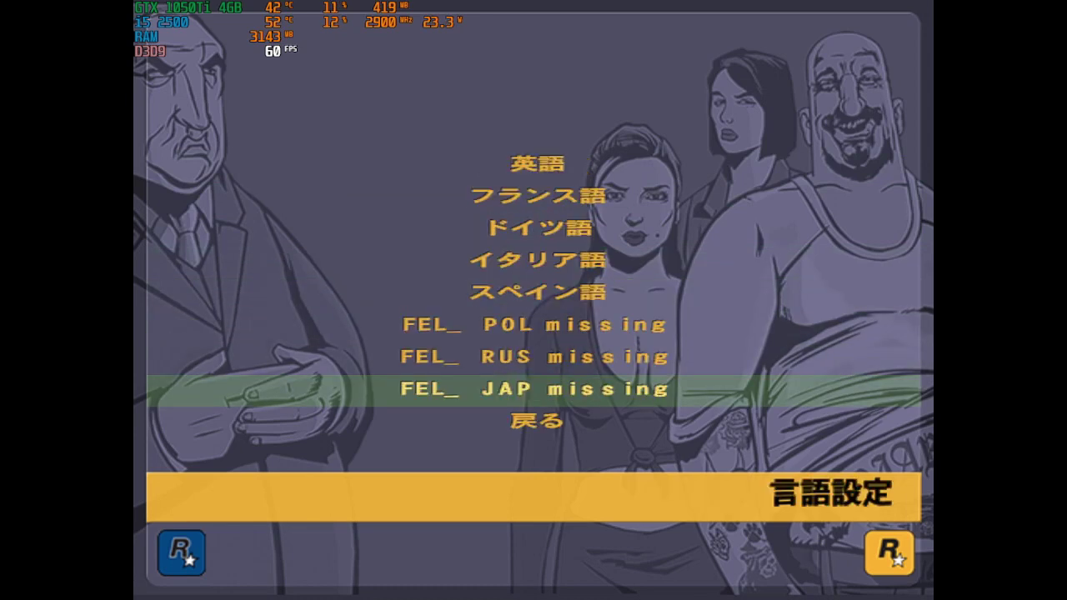
Switch the game language to Russian, followed by Polish.
key(Up)
key(Return)
key(Up)
key(Return)
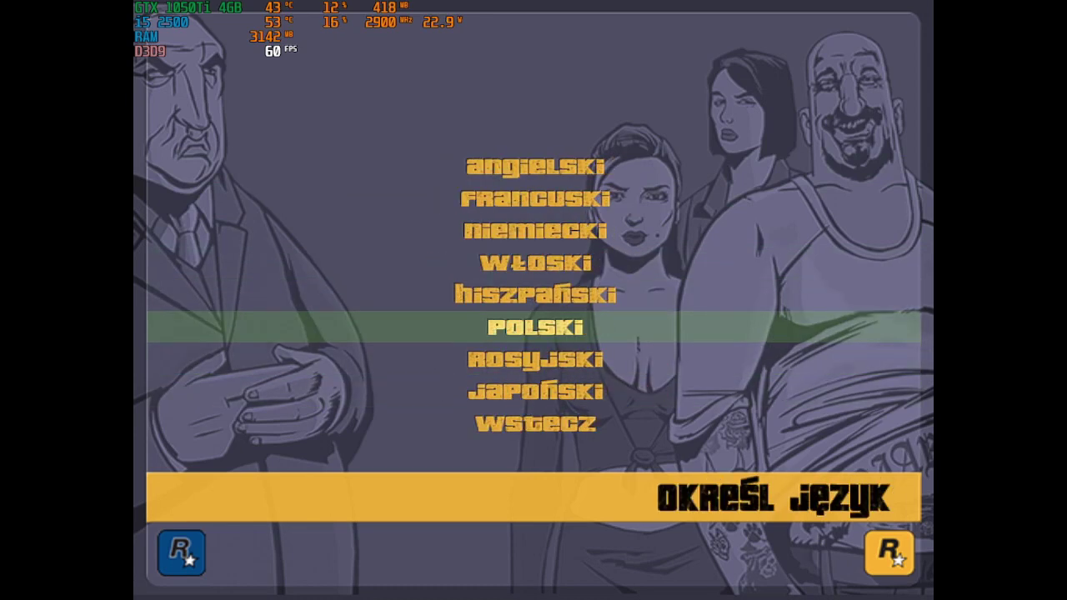
Set the game language back to English.
key(Up)
key(Up)
key(Up)
key(Up)
key(Up)
key(Return)
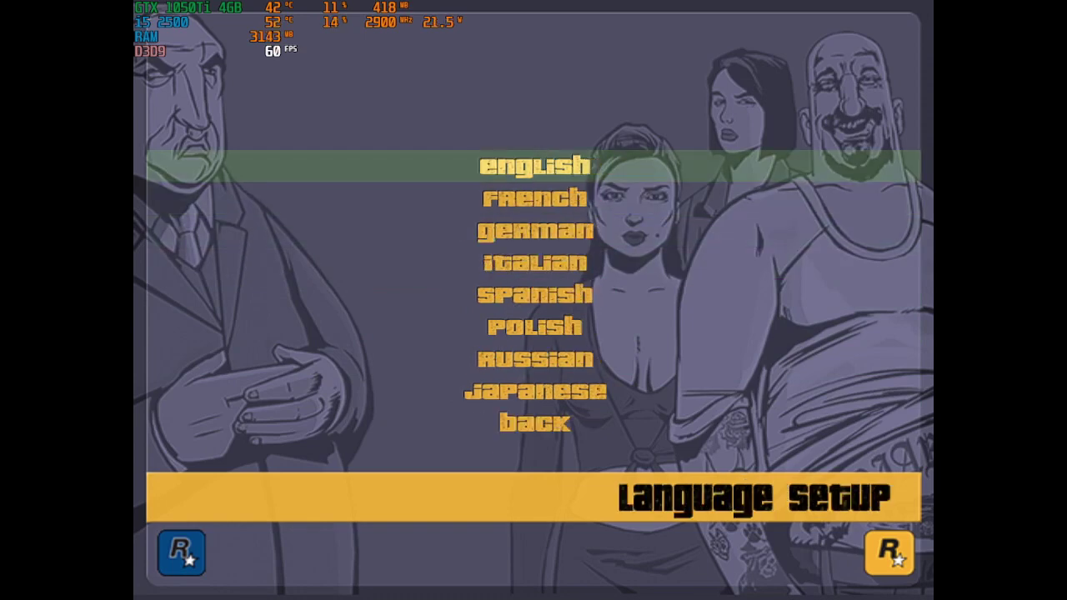
Leave the language setup and bring up the player setup with its skin list.
key(Up)
key(Return)
key(Down)
key(Return)
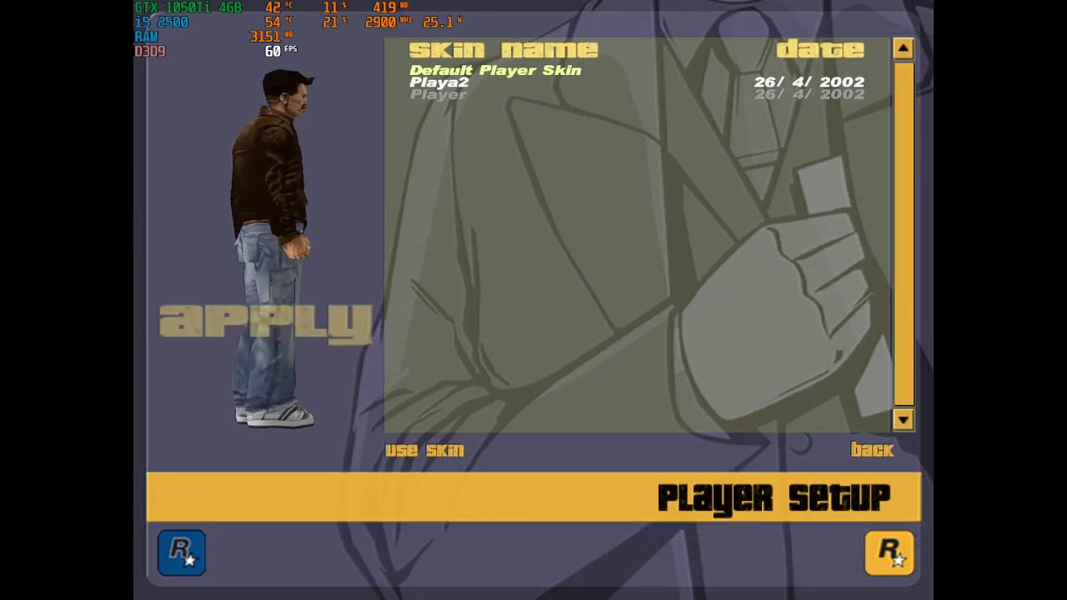
View the Default Player Skin in the skin list and leave the player setup.
key(Up)
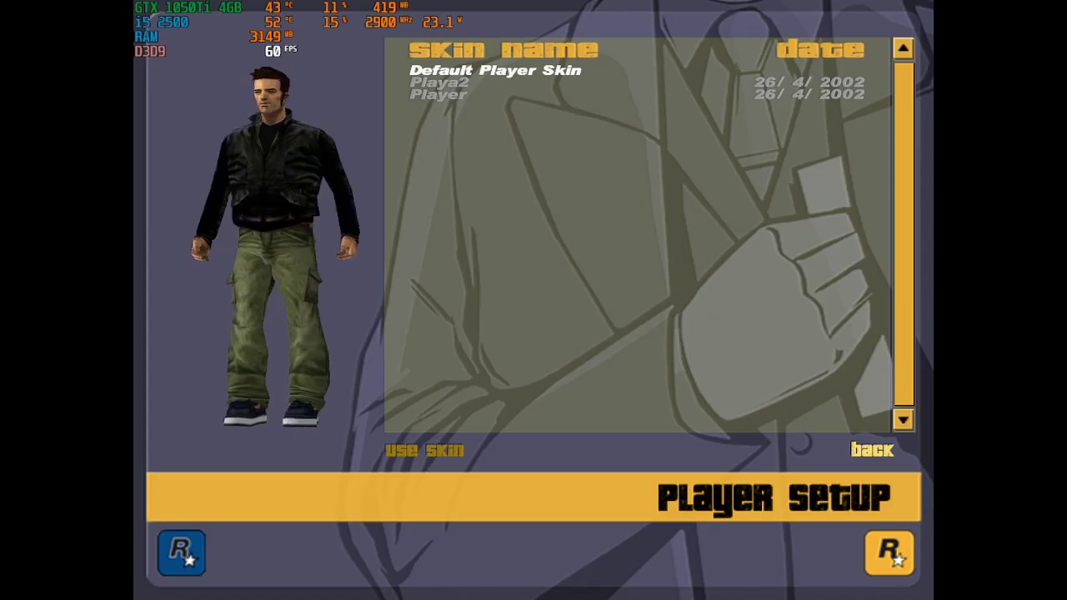
key(Escape)
key(Down)
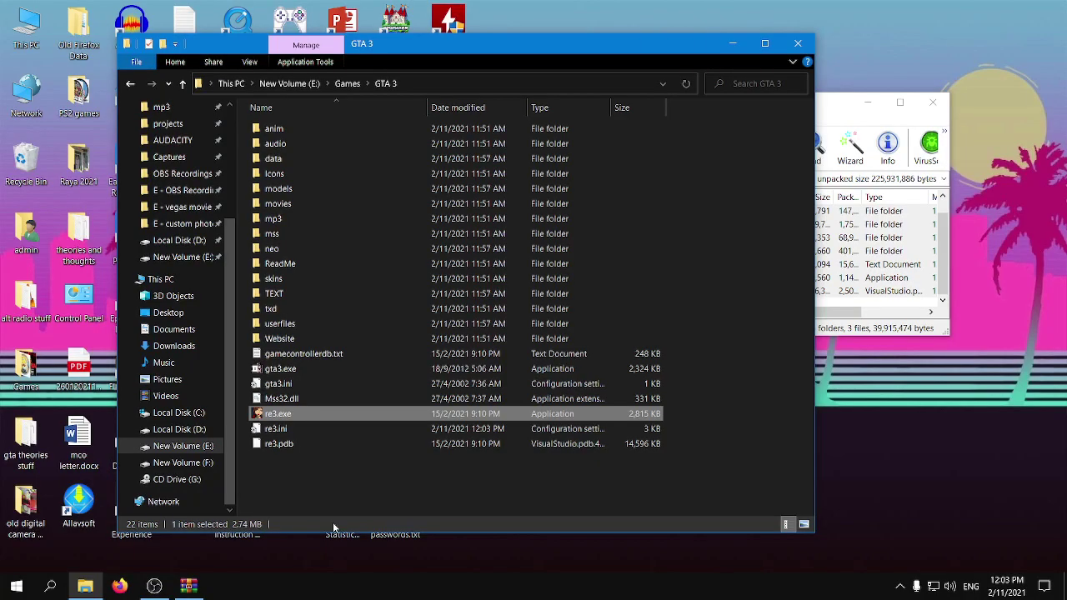
Relaunch the game with re3.exe from the GTA 3 folder and bring up its options.
double_click(283, 415)
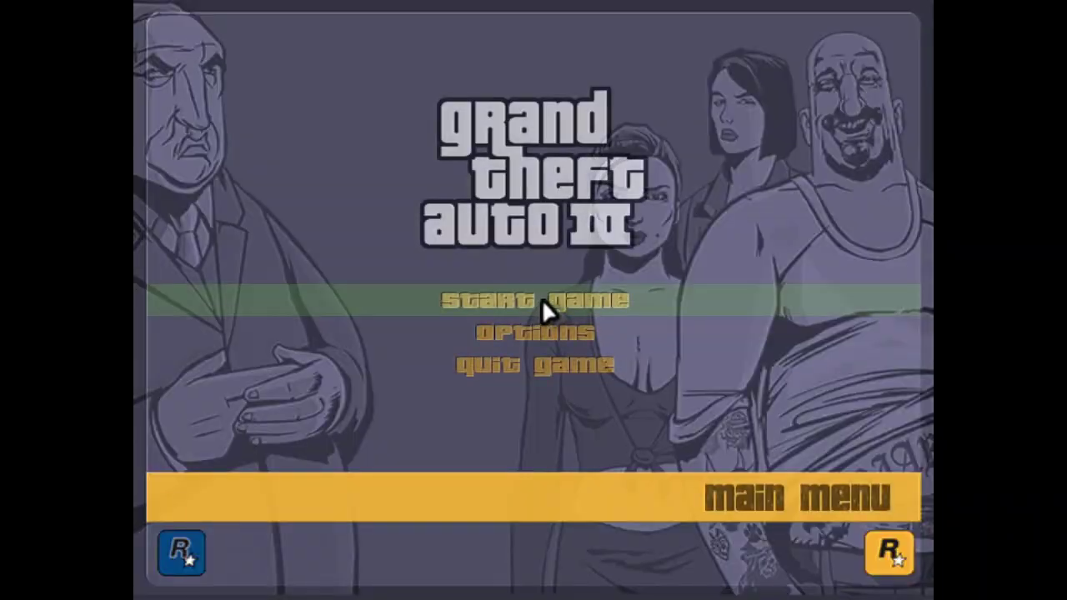
click(542, 299)
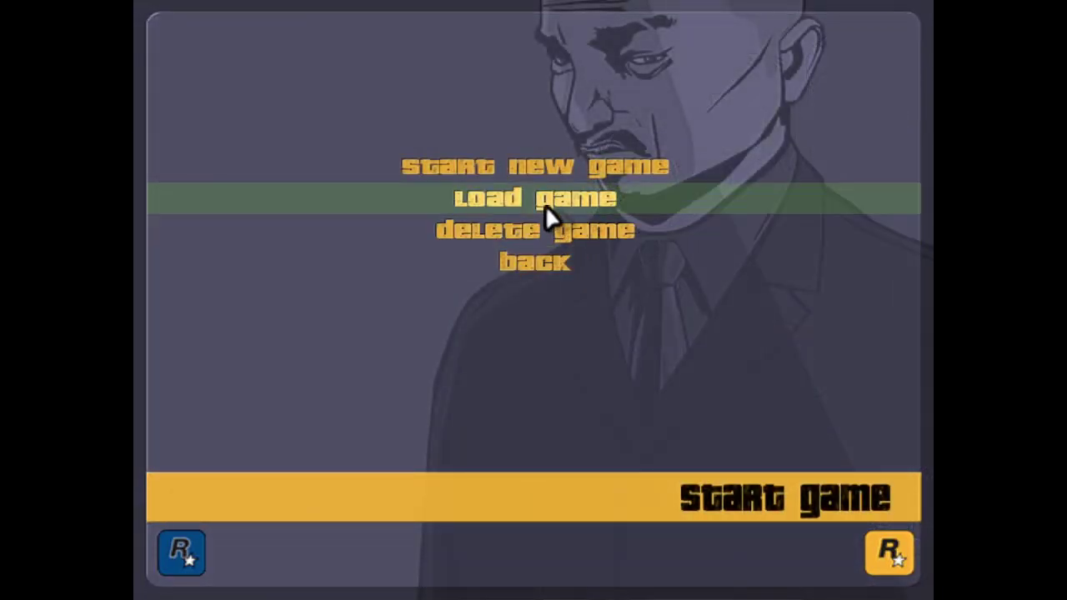
click(536, 260)
click(523, 325)
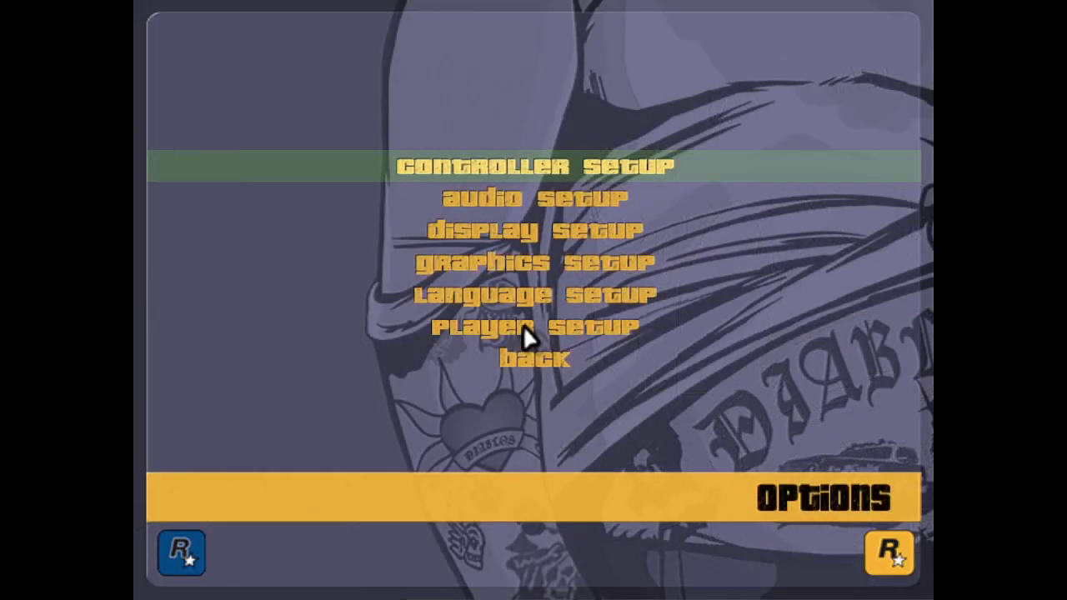
In the graphics setup, change the screen format to windowed and apply it.
key(Down)
key(Down)
key(Down)
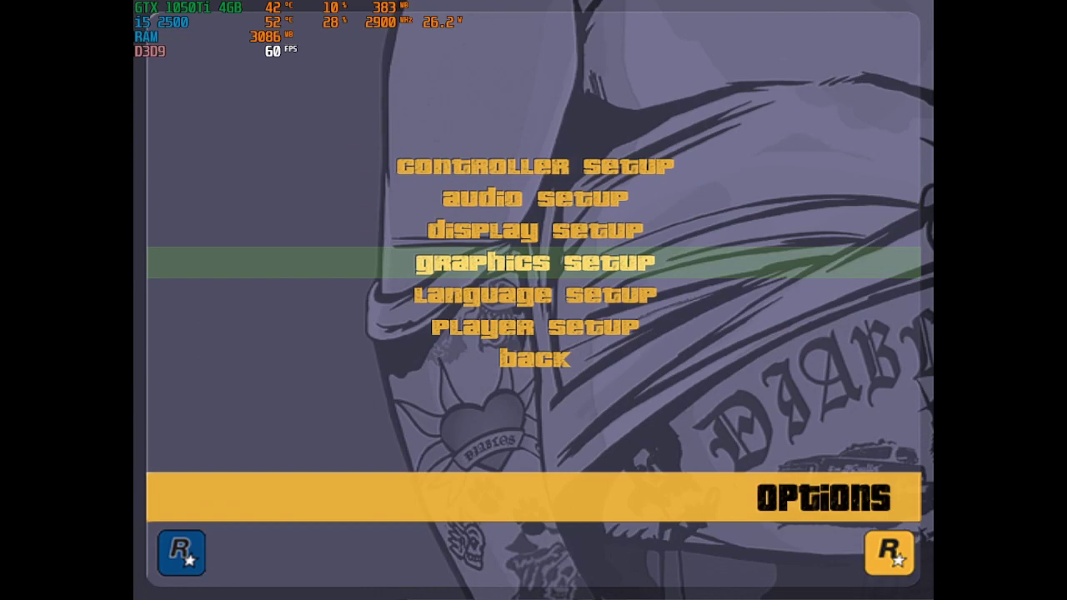
key(Return)
key(Down)
key(Down)
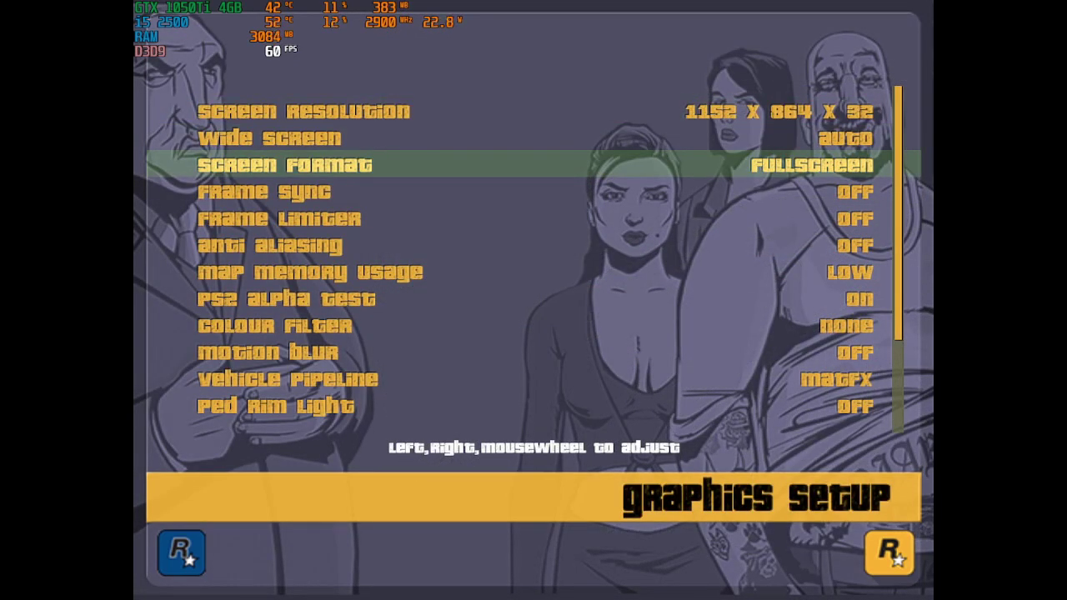
key(Right)
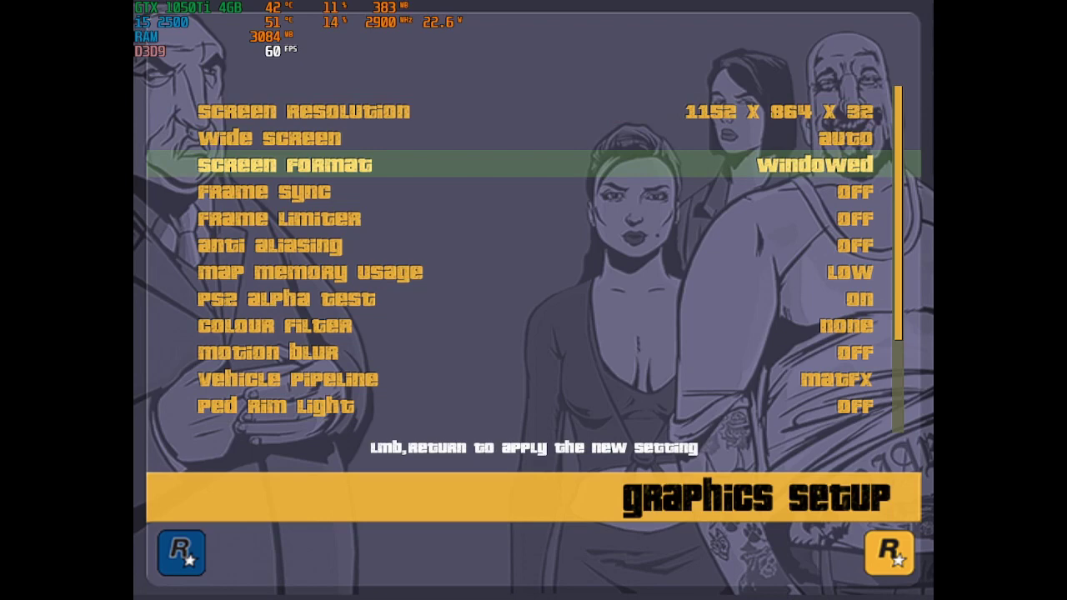
key(Return)
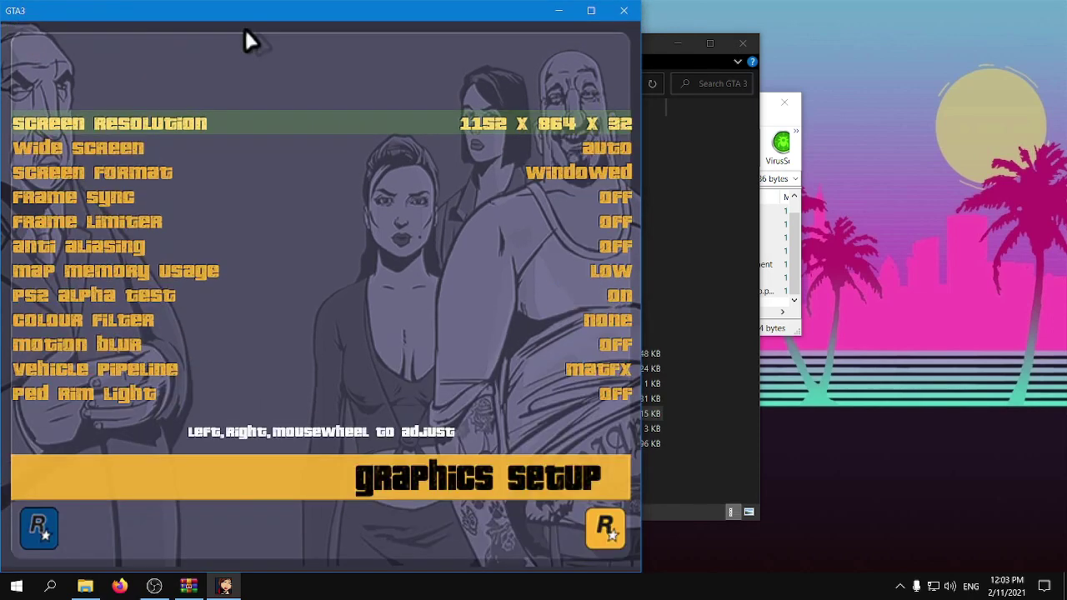
Move the game window towards the middle of the desktop and apply a screen resolution of 1280 x 720 x 32.
drag(244, 32, 433, 32)
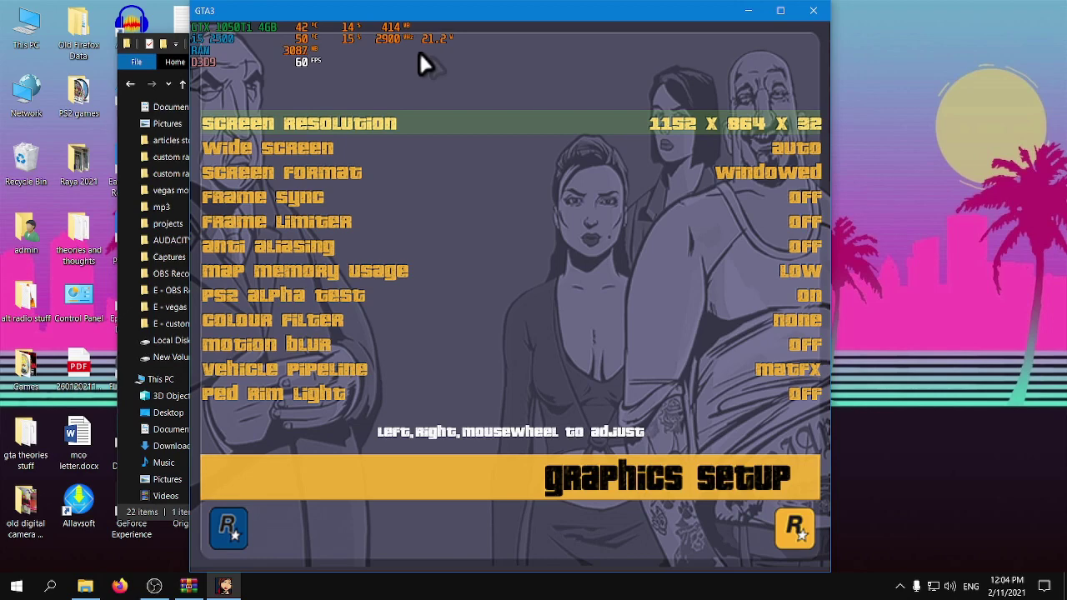
key(Right)
key(Return)
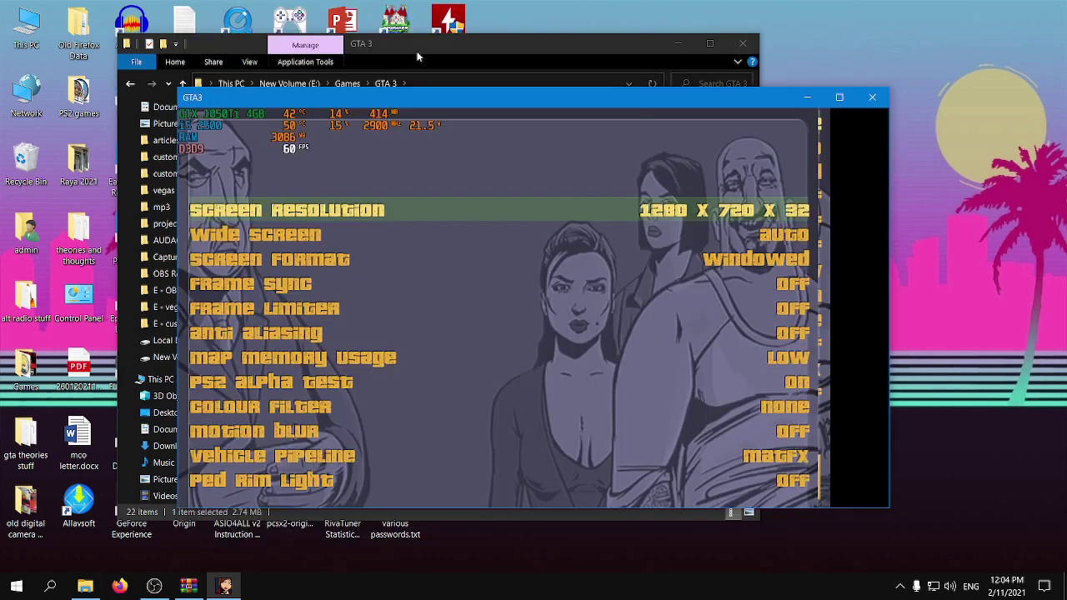
Set the screen resolution to 1024 x 768 x 32 and apply it.
key(Down)
key(Up)
key(Up)
key(Up)
key(Up)
key(Up)
key(Up)
key(Up)
key(Up)
key(Left)
key(Left)
key(Left)
key(Left)
key(Right)
key(Return)
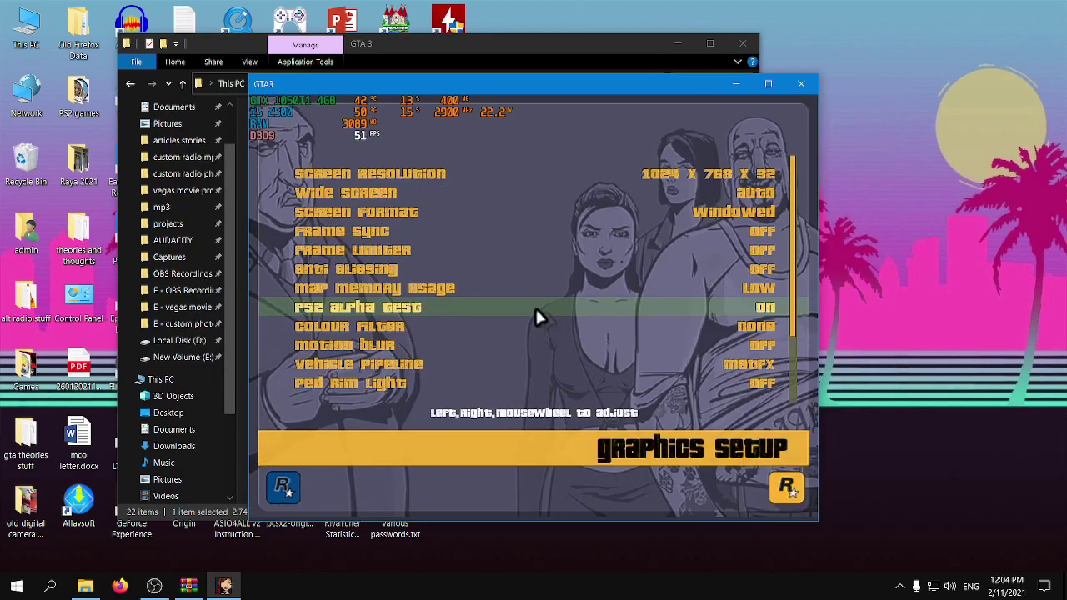
Maximize the game window to fill the desktop.
key(Up)
key(Up)
key(Up)
key(Up)
key(Up)
key(Up)
key(Up)
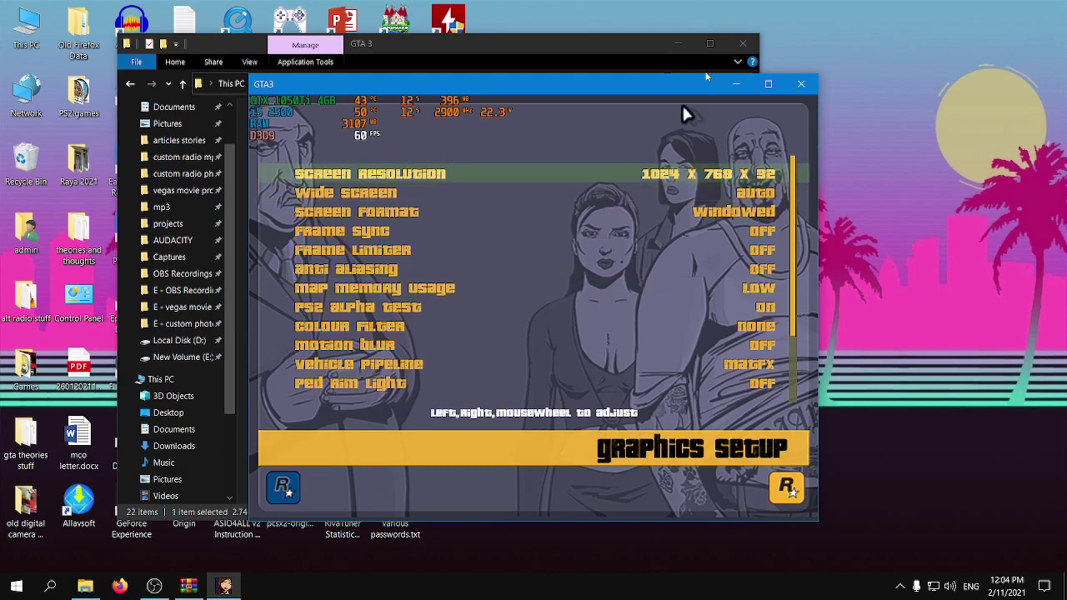
click(768, 83)
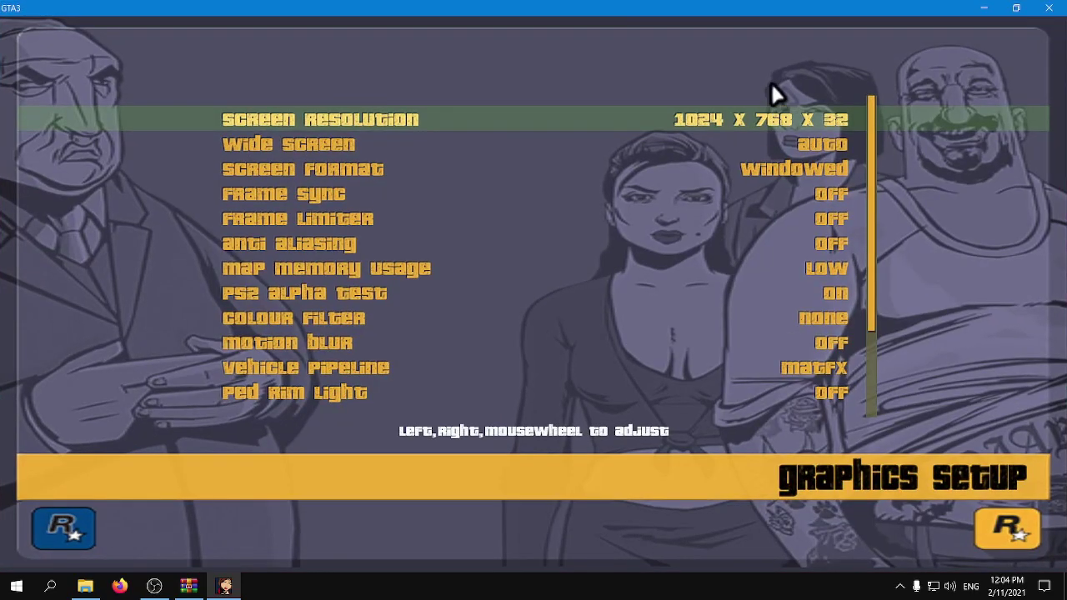
Leave the graphics setup, start a new game and turn the character to face down the bridge road.
key(Escape)
key(Escape)
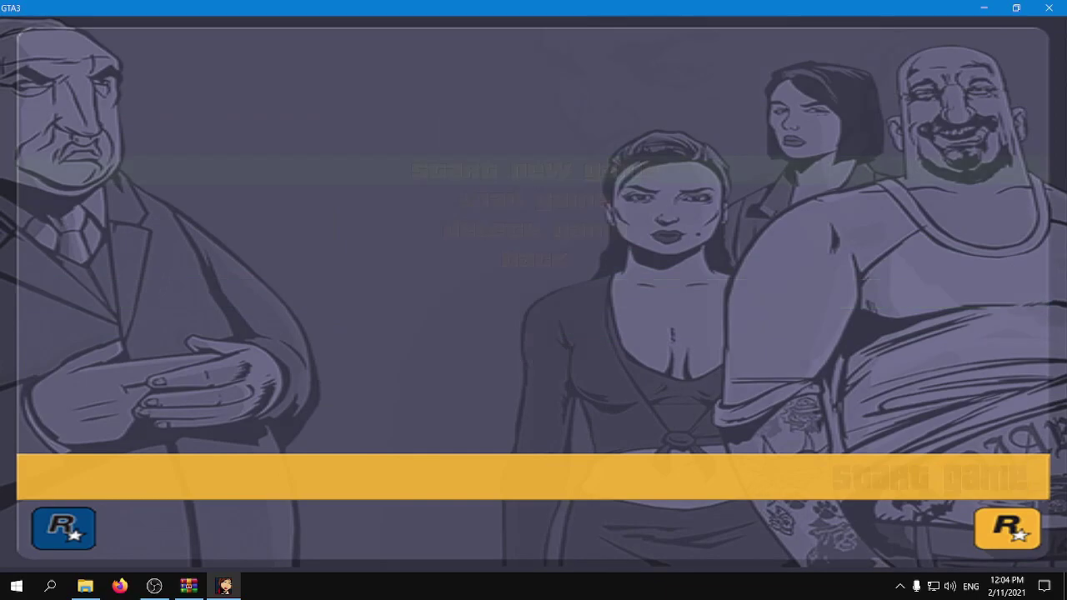
key(Return)
key(Return)
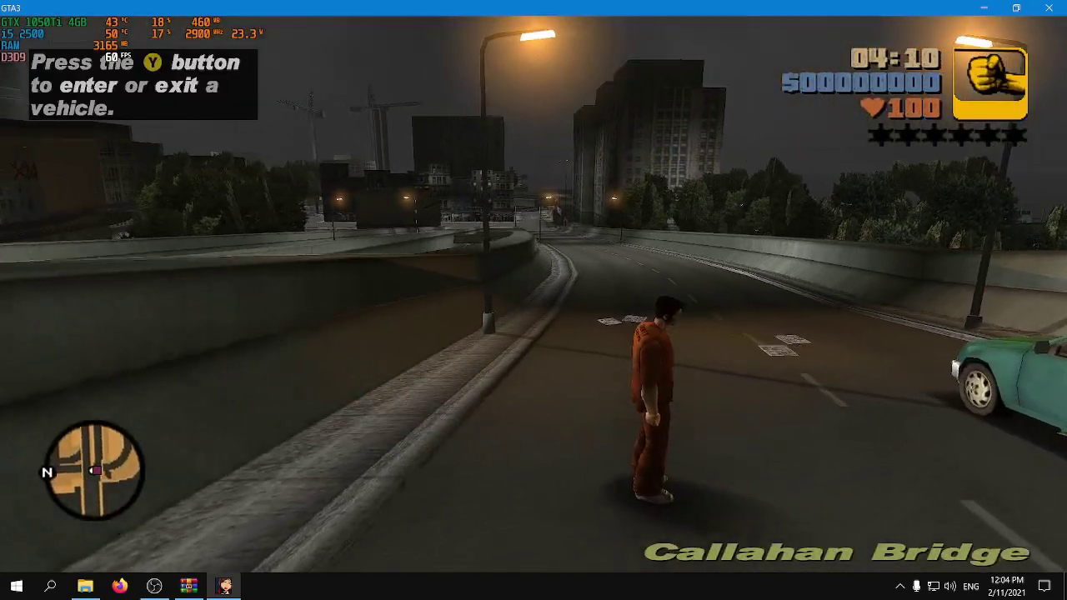
key(w)
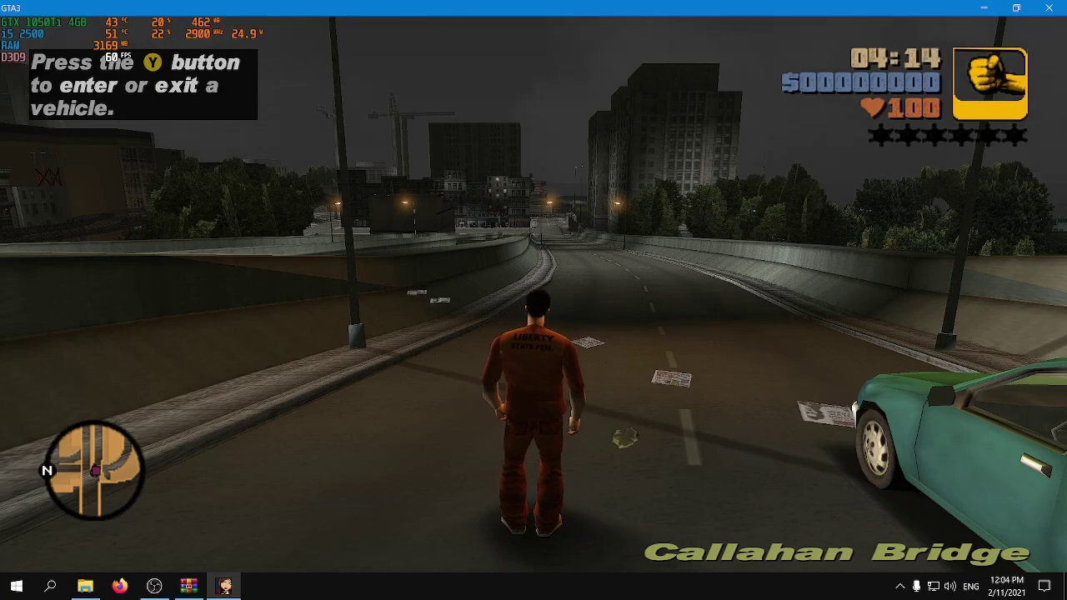
Pause the game, bring up the map and place a waypoint east of the player's position.
key(Escape)
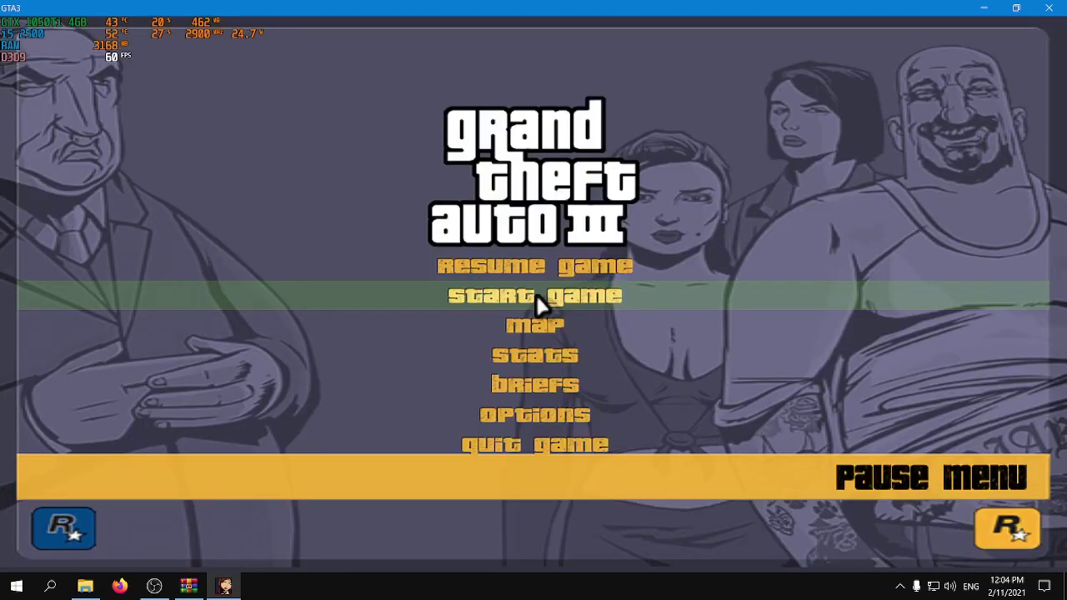
key(Down)
key(Return)
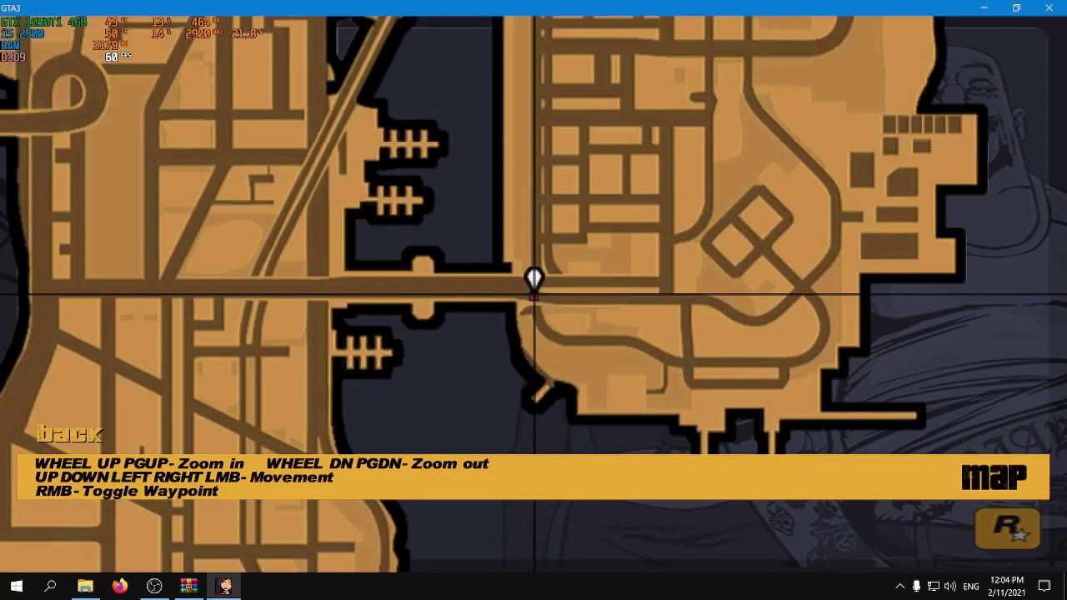
key(Right)
key(Up)
key(Down)
key(Down)
key(Right)
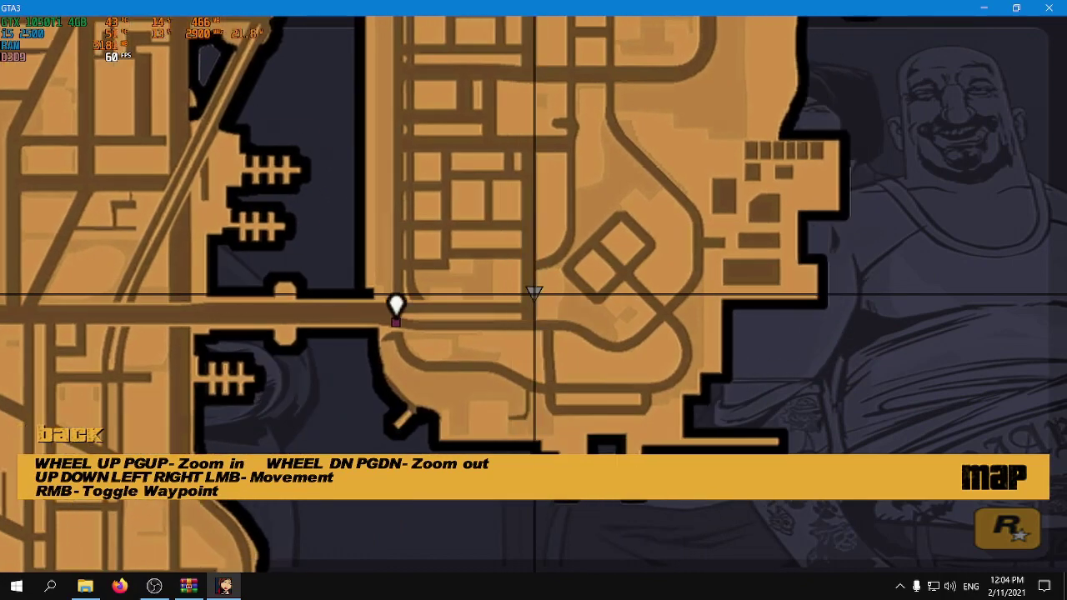
Remove the waypoint from the map and look over the area around the bridge.
key(Down)
key(Up)
key(Left)
key(Left)
key(Down)
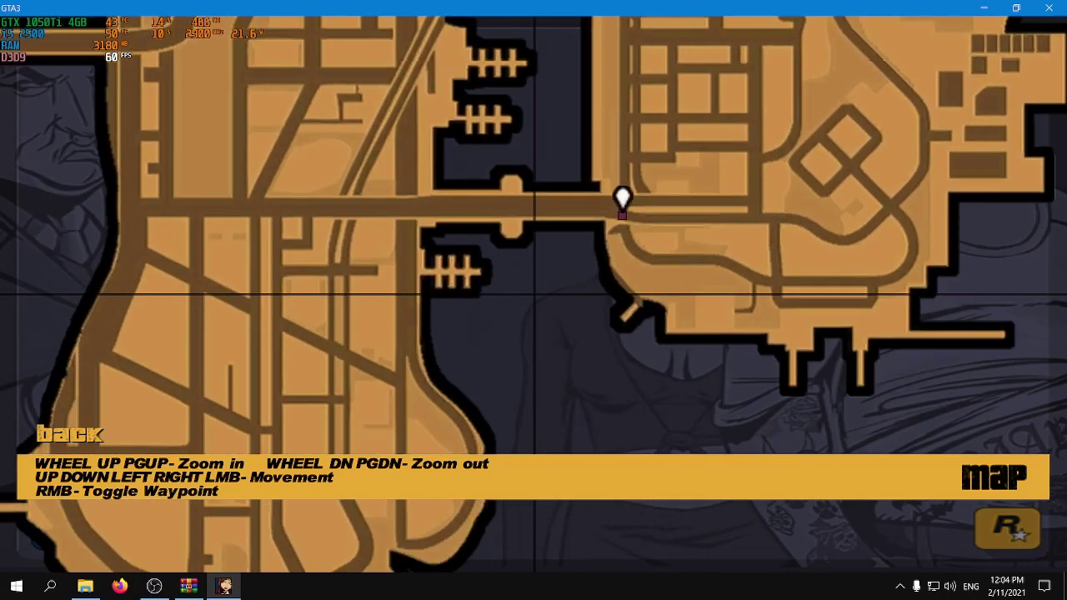
key(Up)
key(Up)
key(Right)
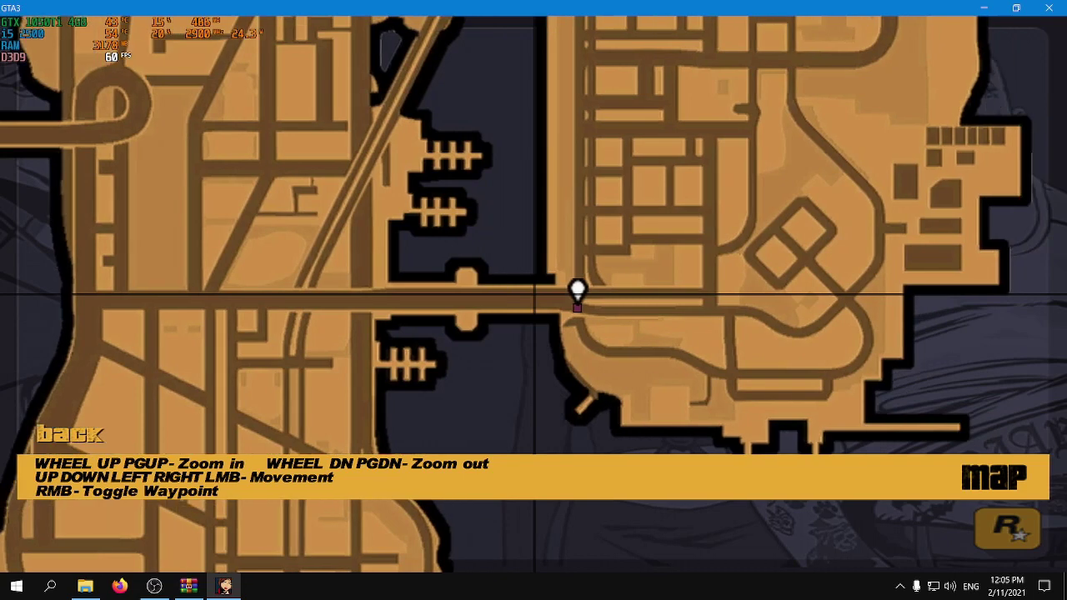
Place a waypoint on the road east of the player's position and remove it again.
key(Left)
key(Right)
key(Right)
key(Left)
key(Right)
key(Up)
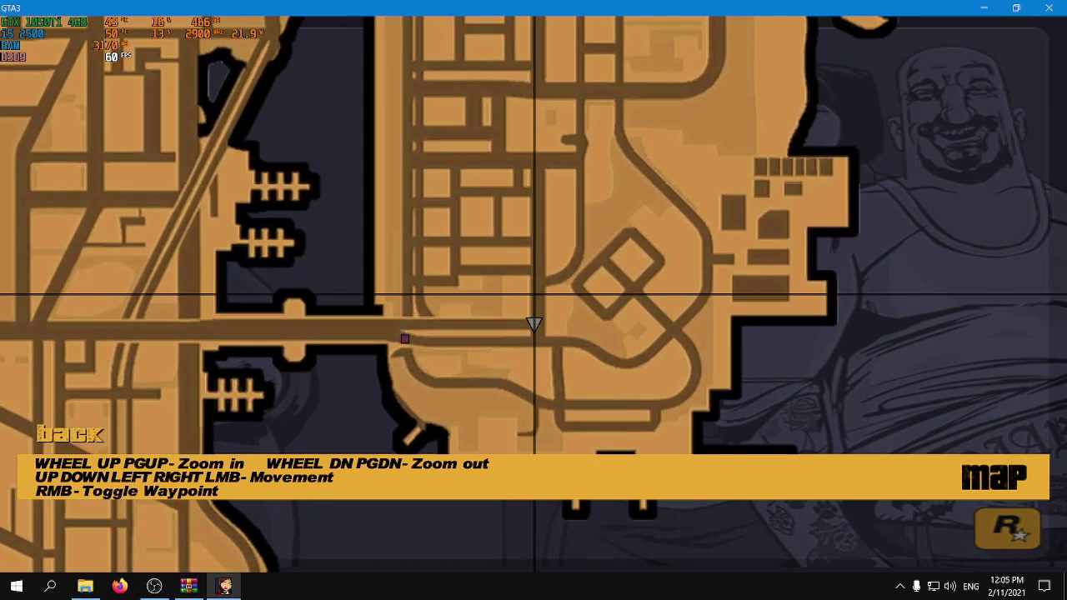
key(Down)
key(Down)
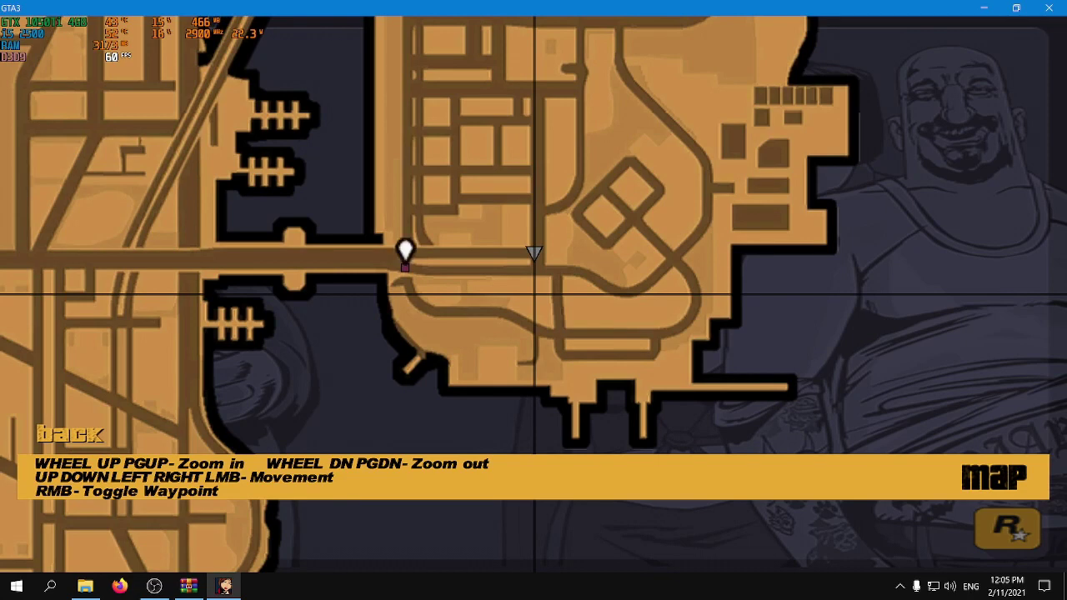
key(Up)
key(Up)
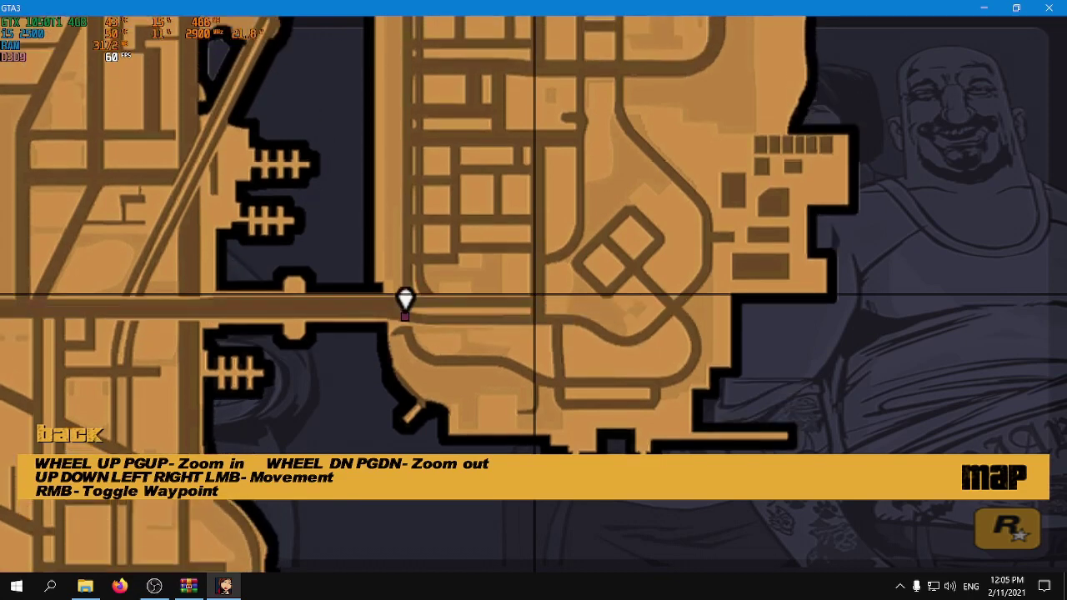
Place a waypoint on the map just northeast of the player's position and resume the game.
key(Up)
key(Left)
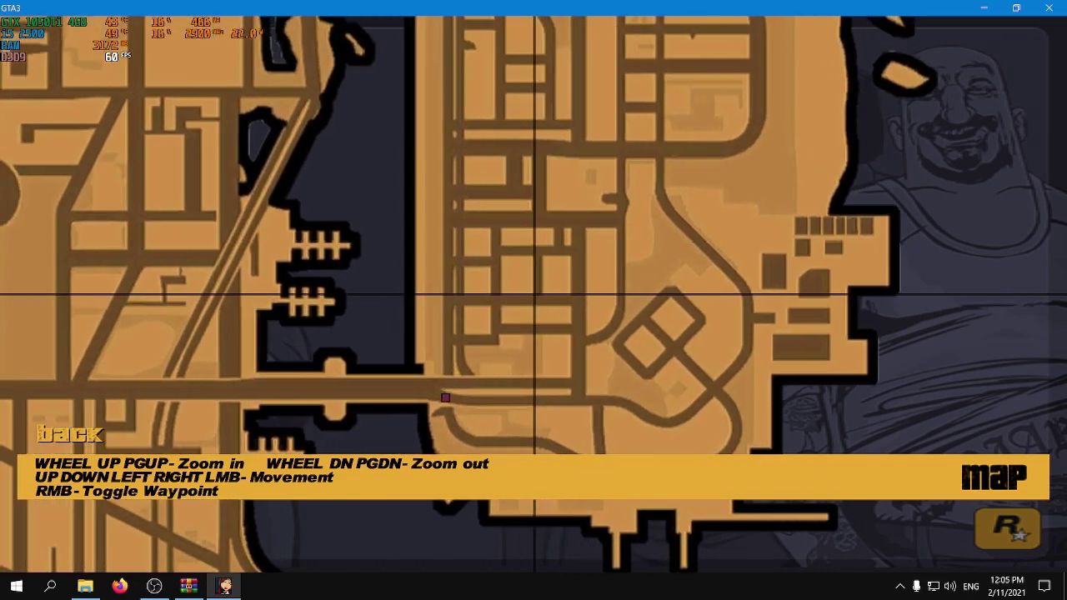
key(Down)
key(Up)
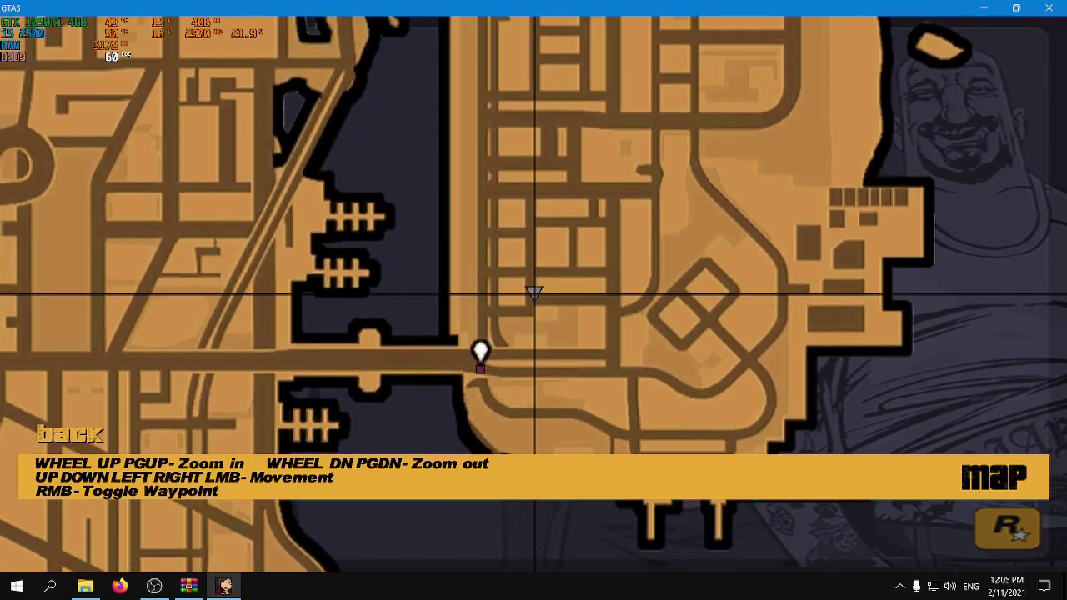
key(Escape)
key(Up)
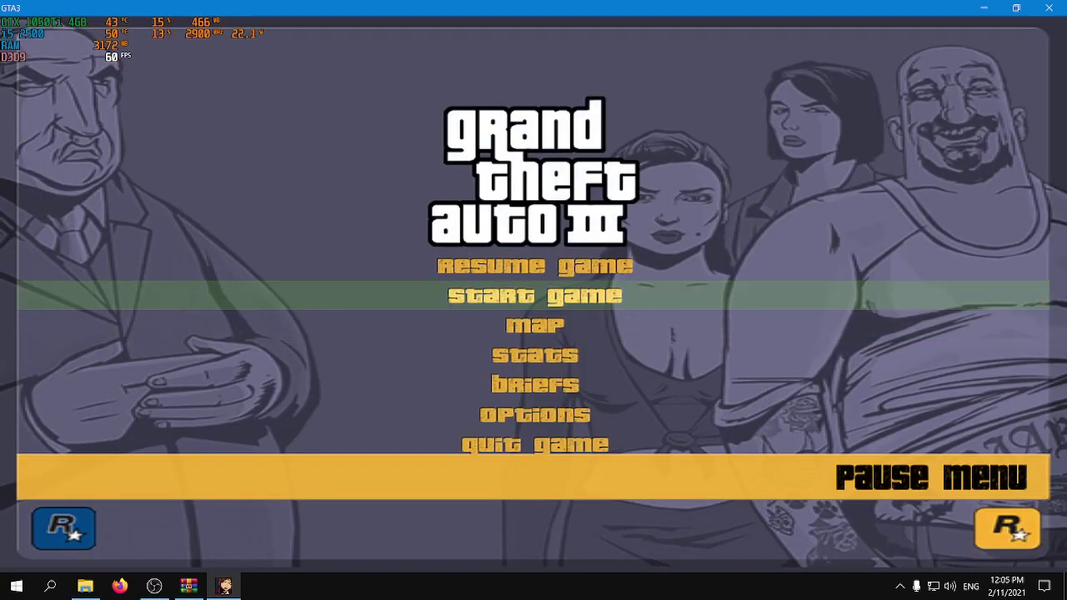
key(Up)
key(Return)
Walk the character around on Callahan Bridge beside the parked green car.
key(Down)
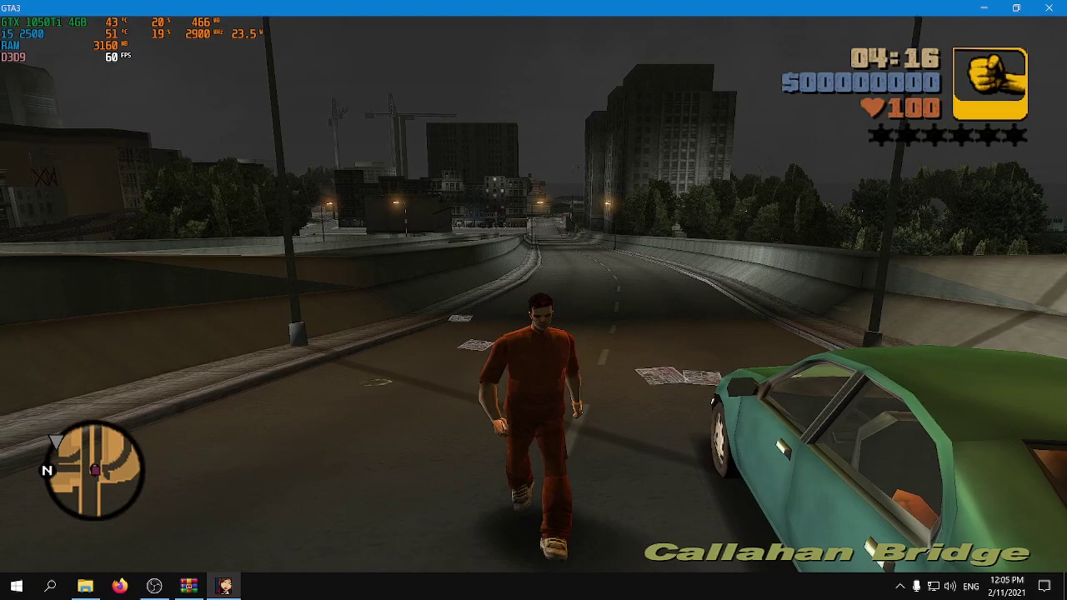
key(Up)
key(Up)
key(Right)
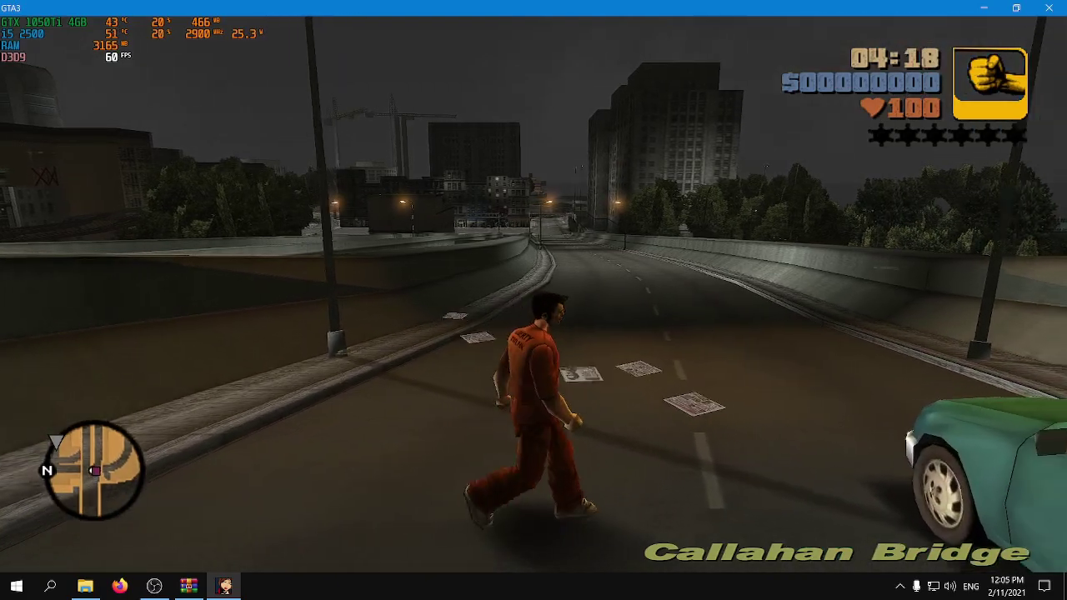
key(Up)
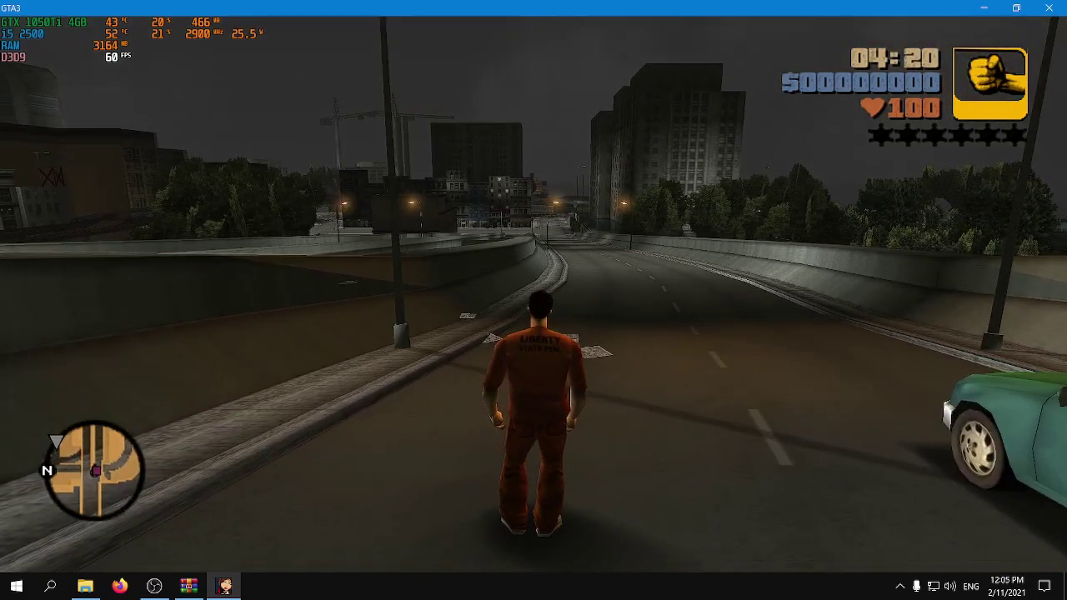
key(Up)
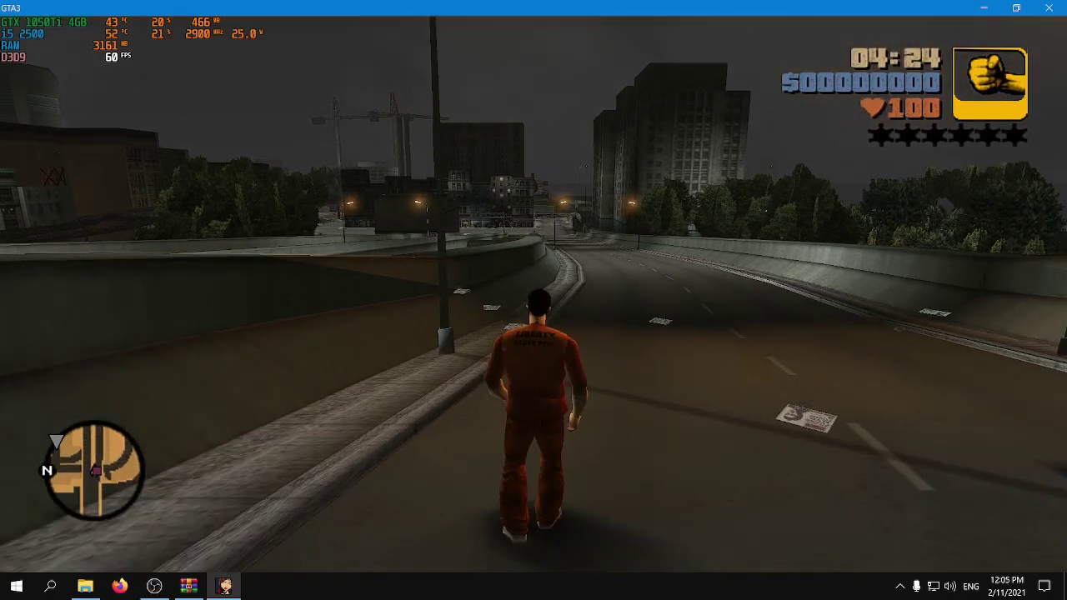
key(Right)
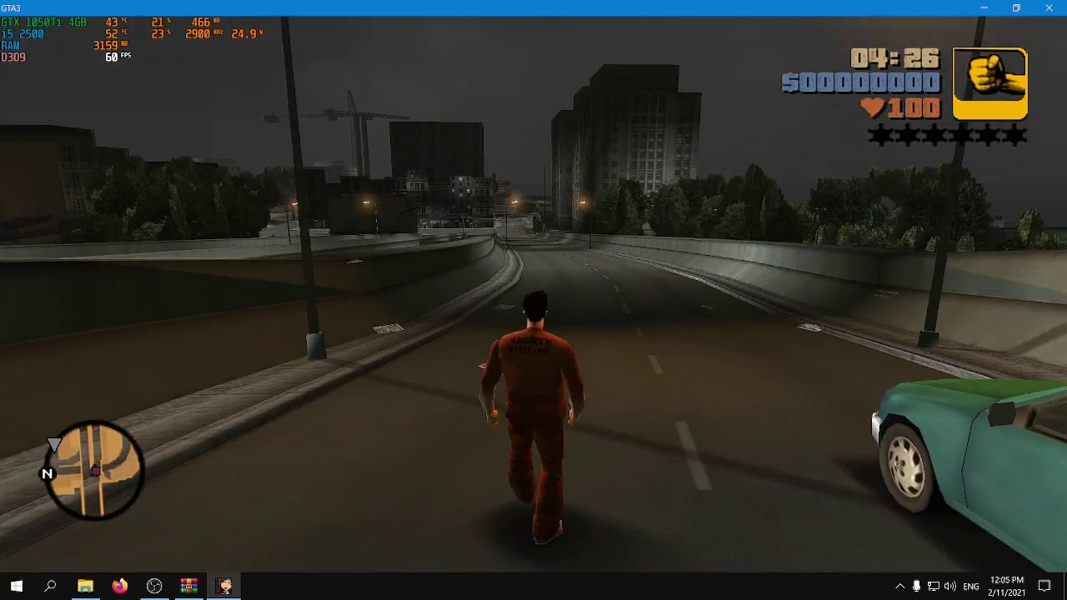
Walk the character over to the green car and get into it.
key(a)
key(d)
key(a)
key(w)
key(f)
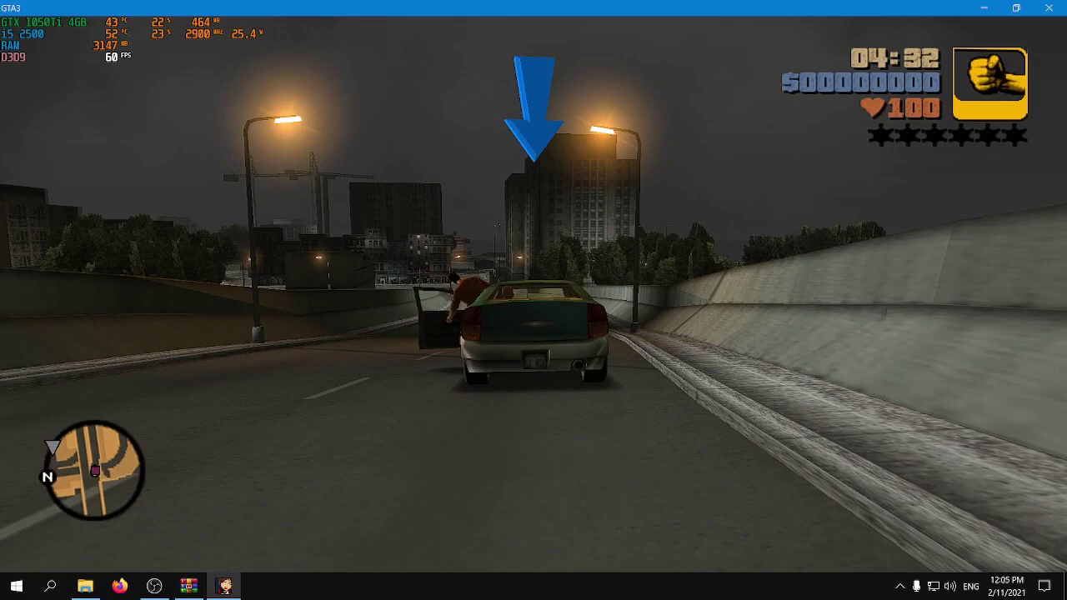
Drive the Kuruma down the road off the bridge into the city and turn left at the intersection.
key(w)
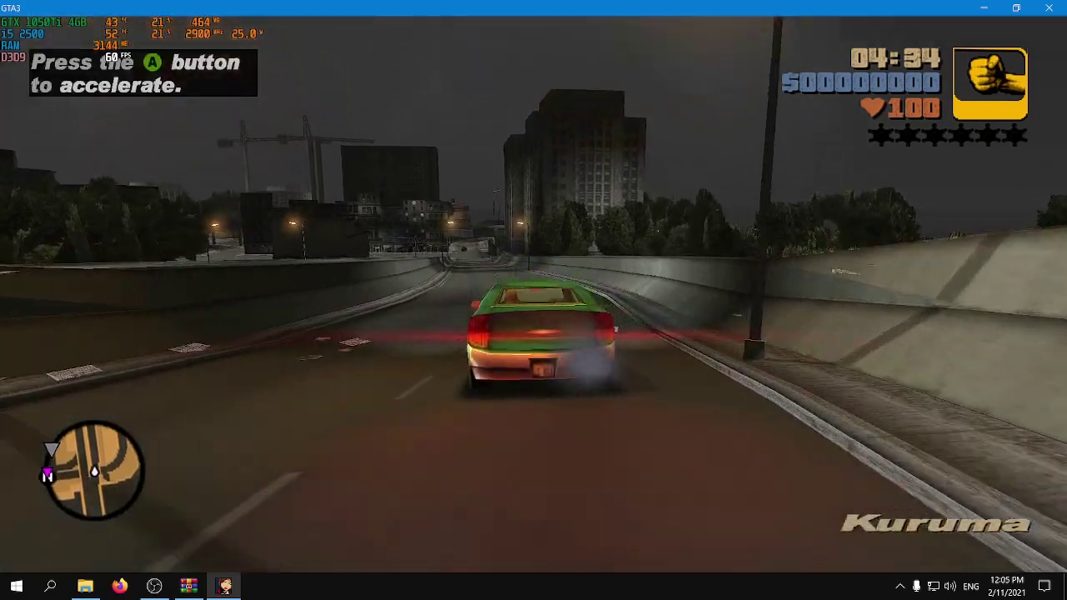
key(w)
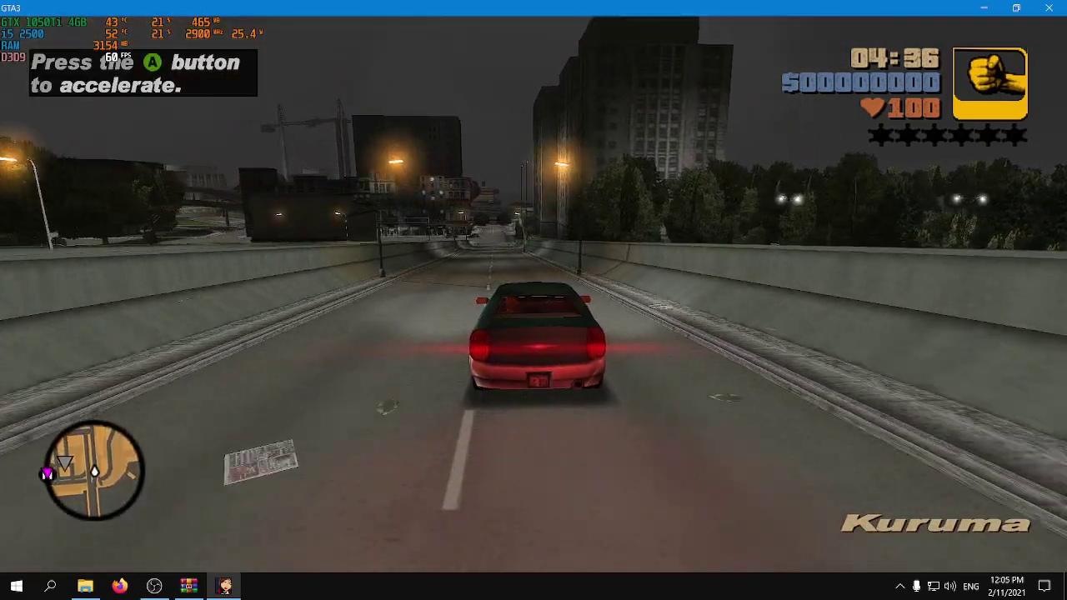
key(w)
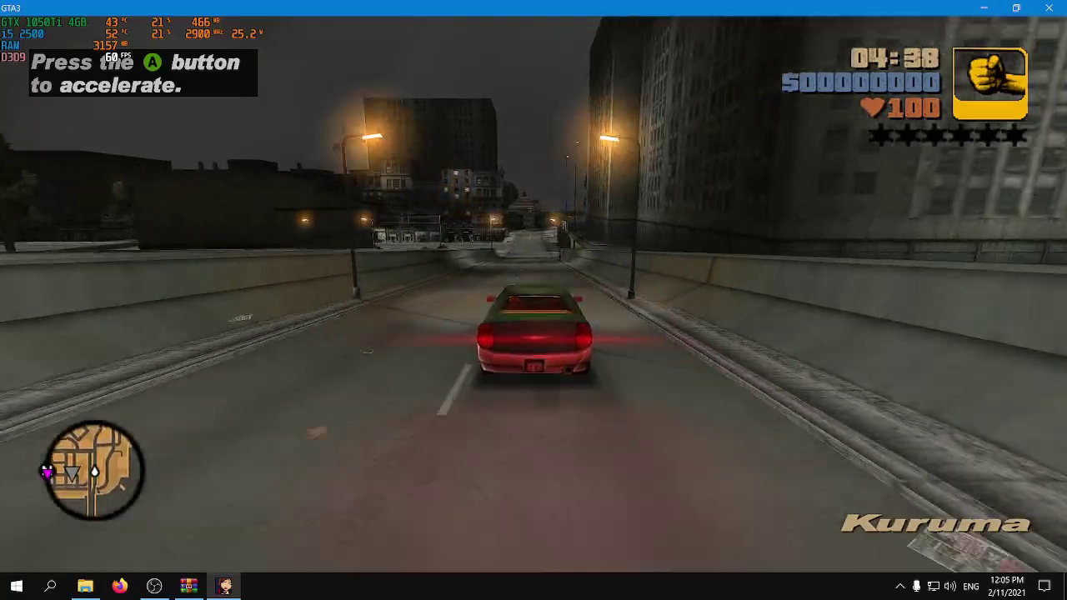
key(w)
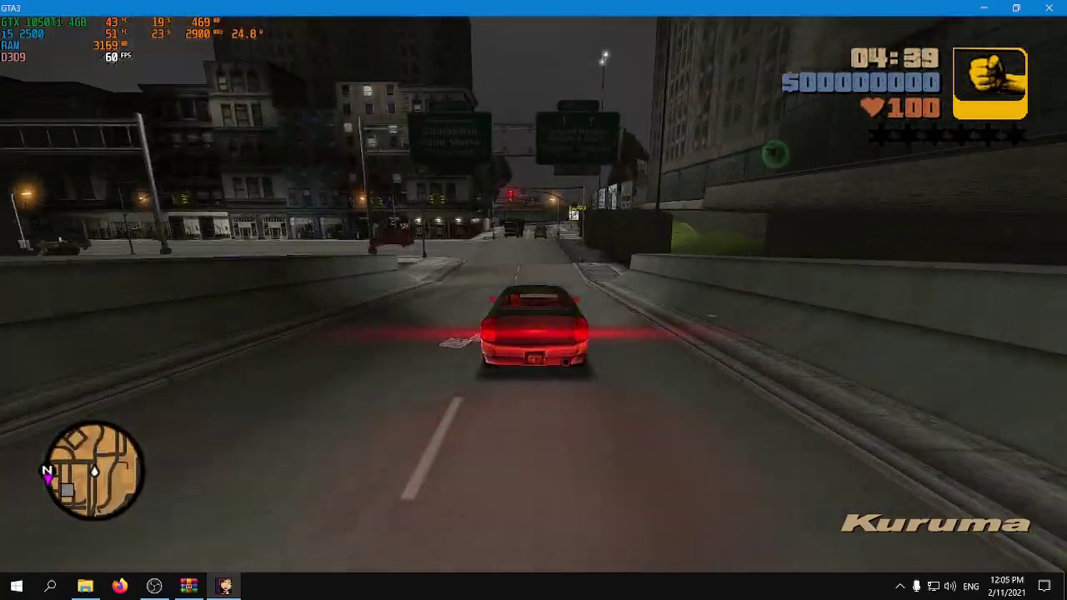
key(w)
key(a)
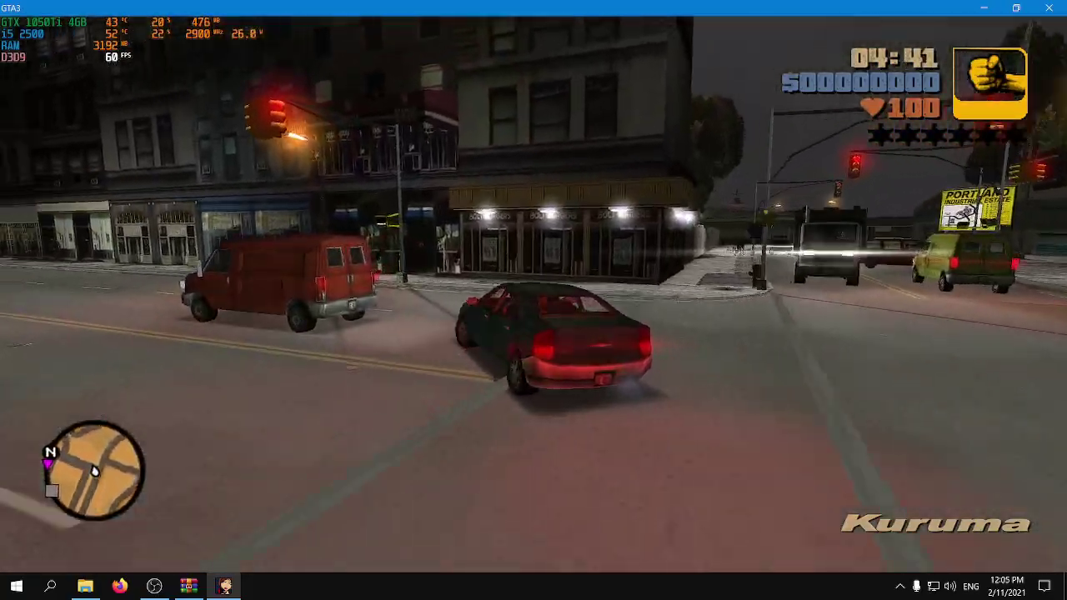